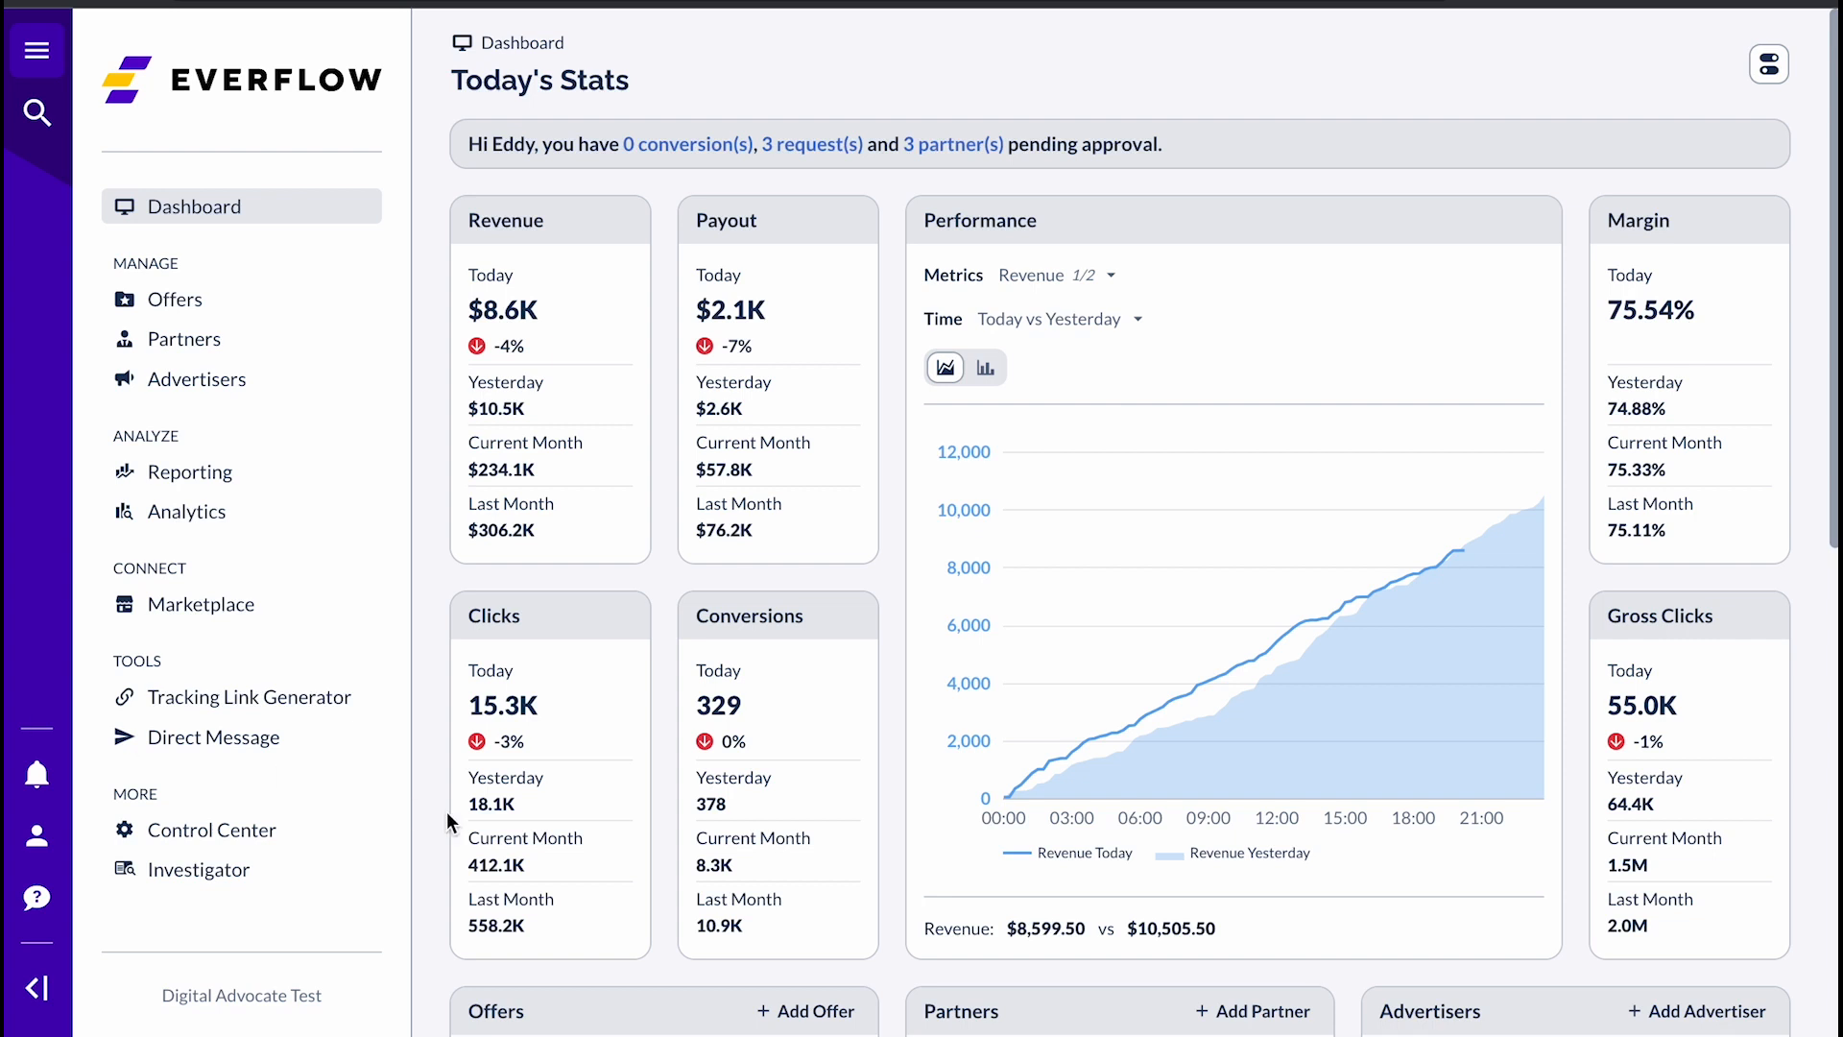
Open the Manage Offers list.
left_click(196, 299)
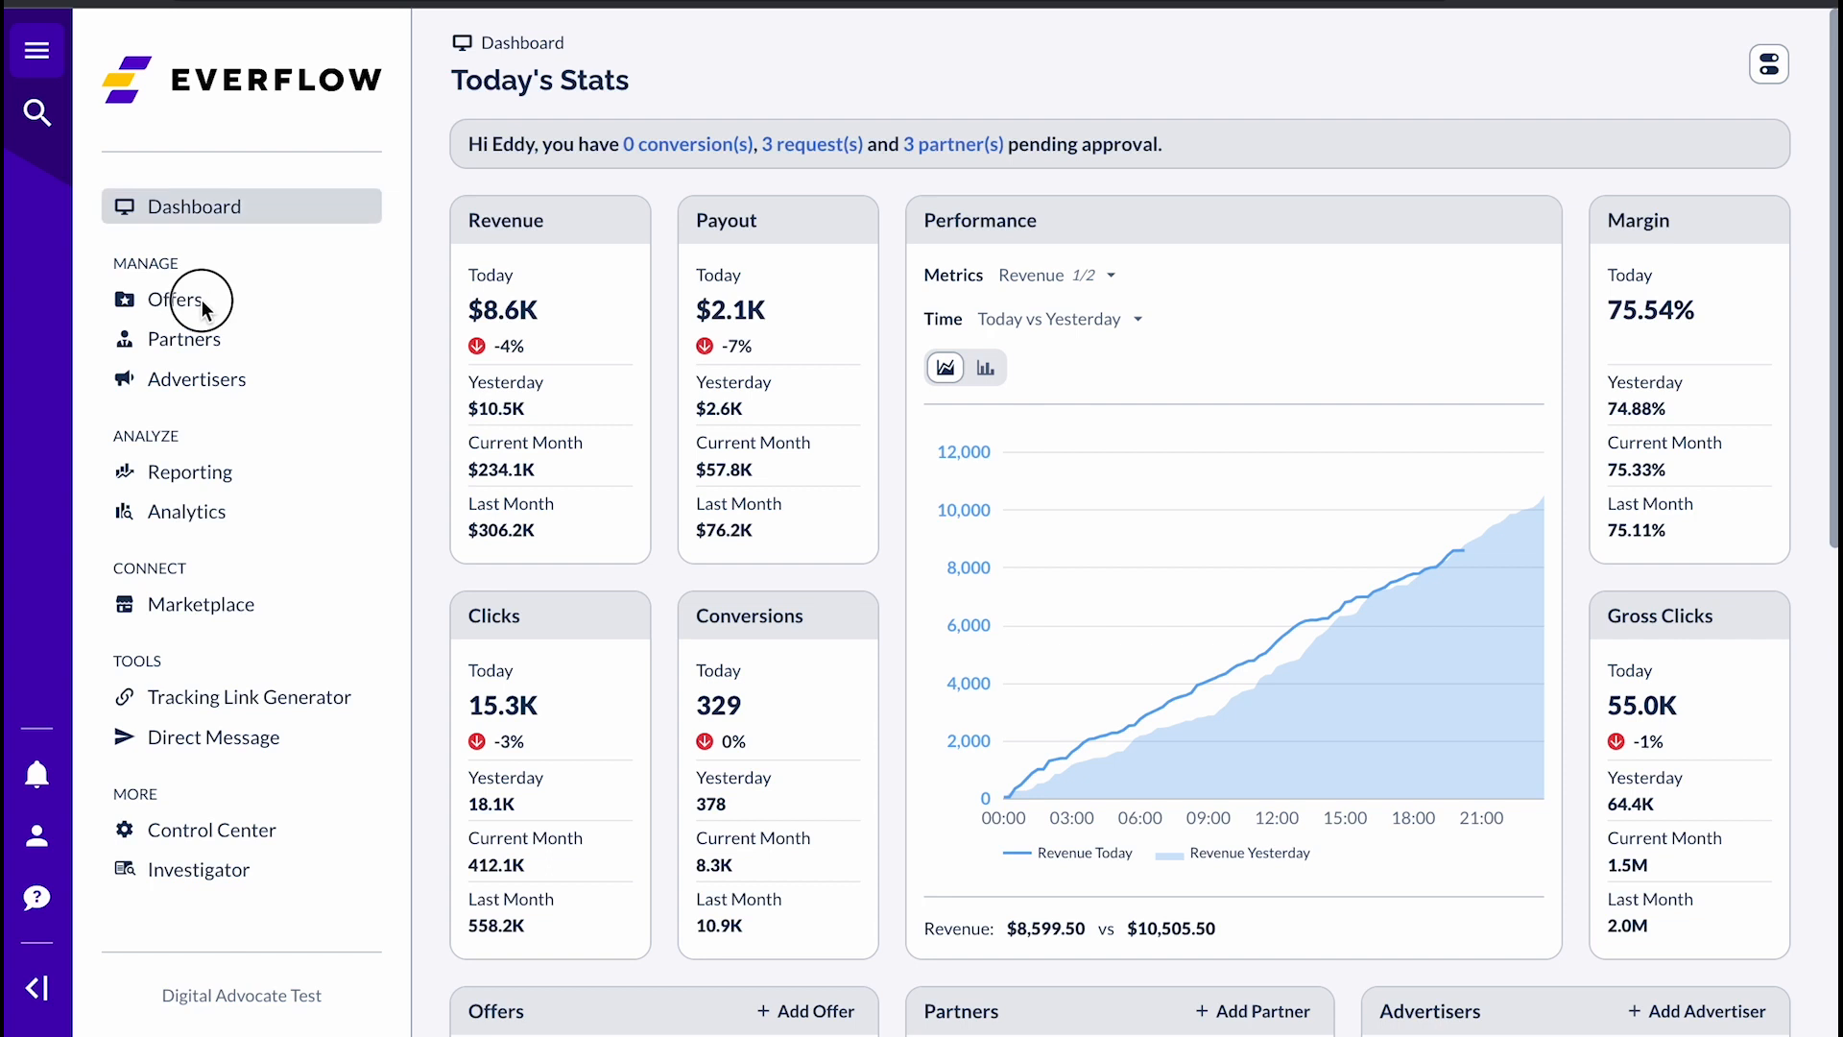
left_click(499, 158)
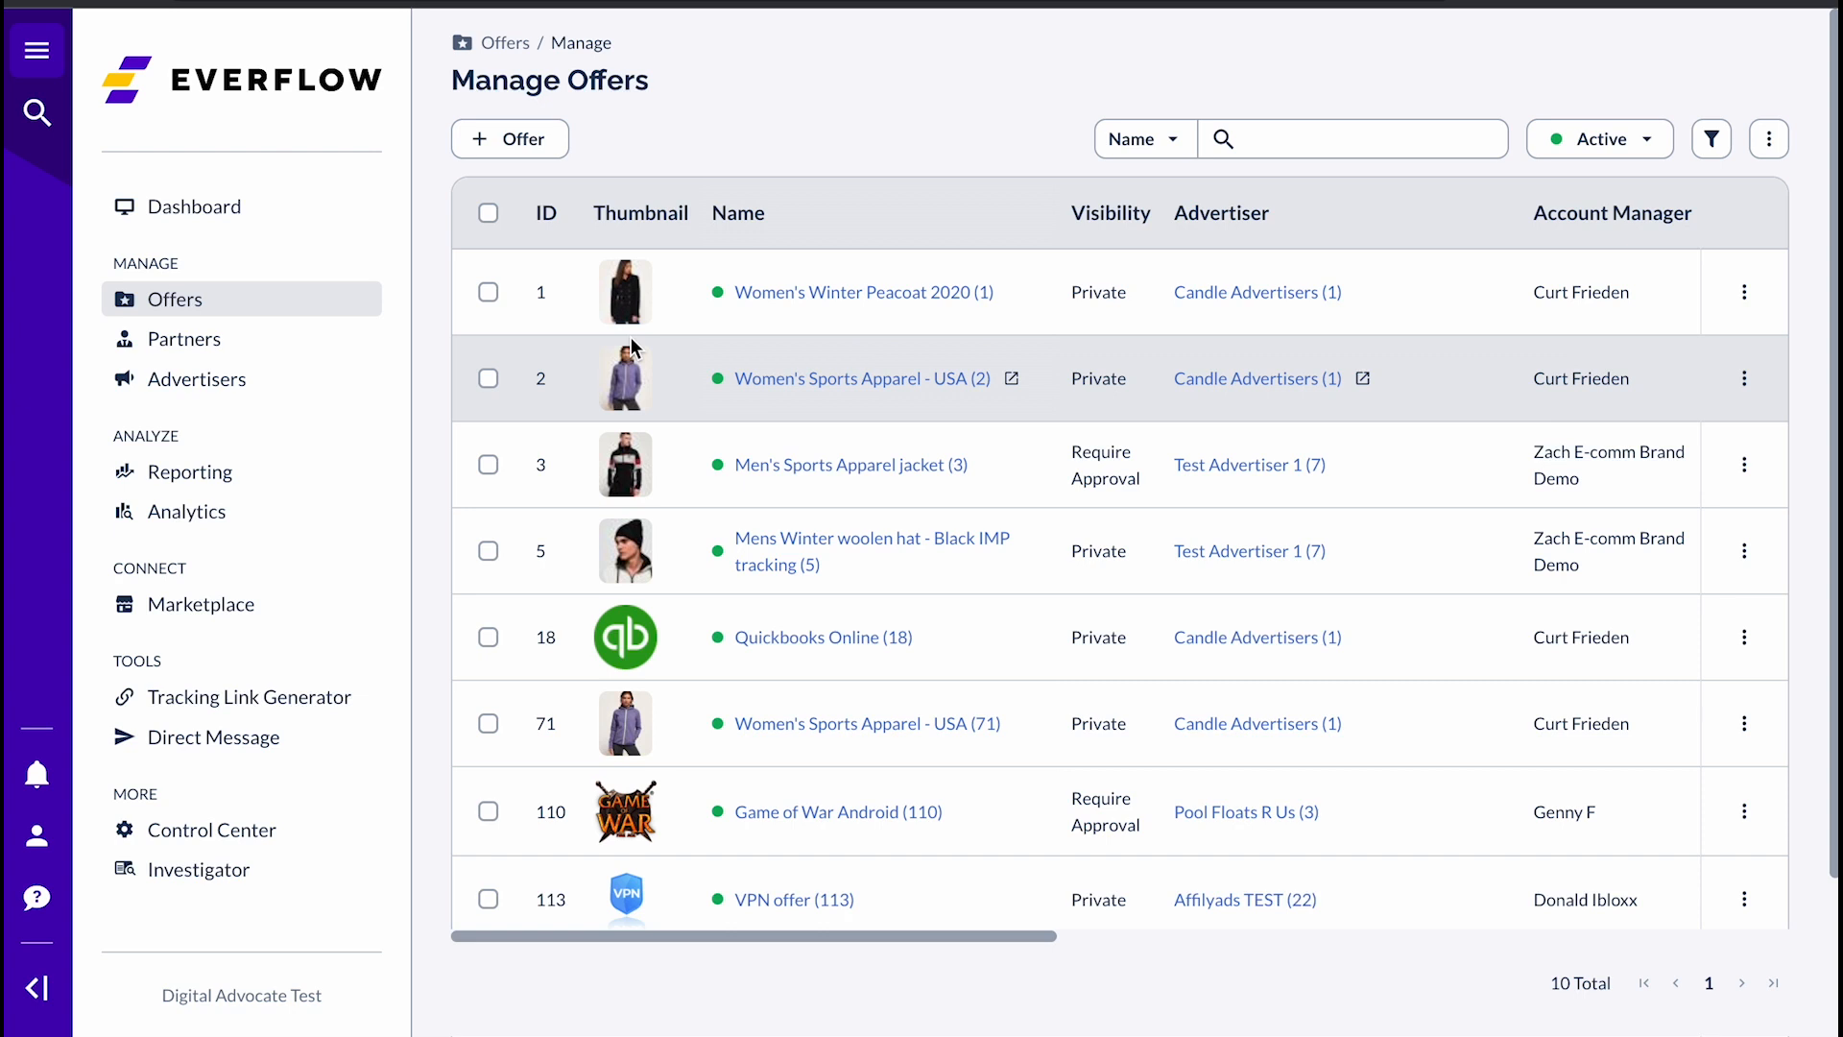
Select the Women's Winter Peacoat 2020 offer to view its available bulk actions, and clear the selection.
left_click(488, 292)
left_click(666, 137)
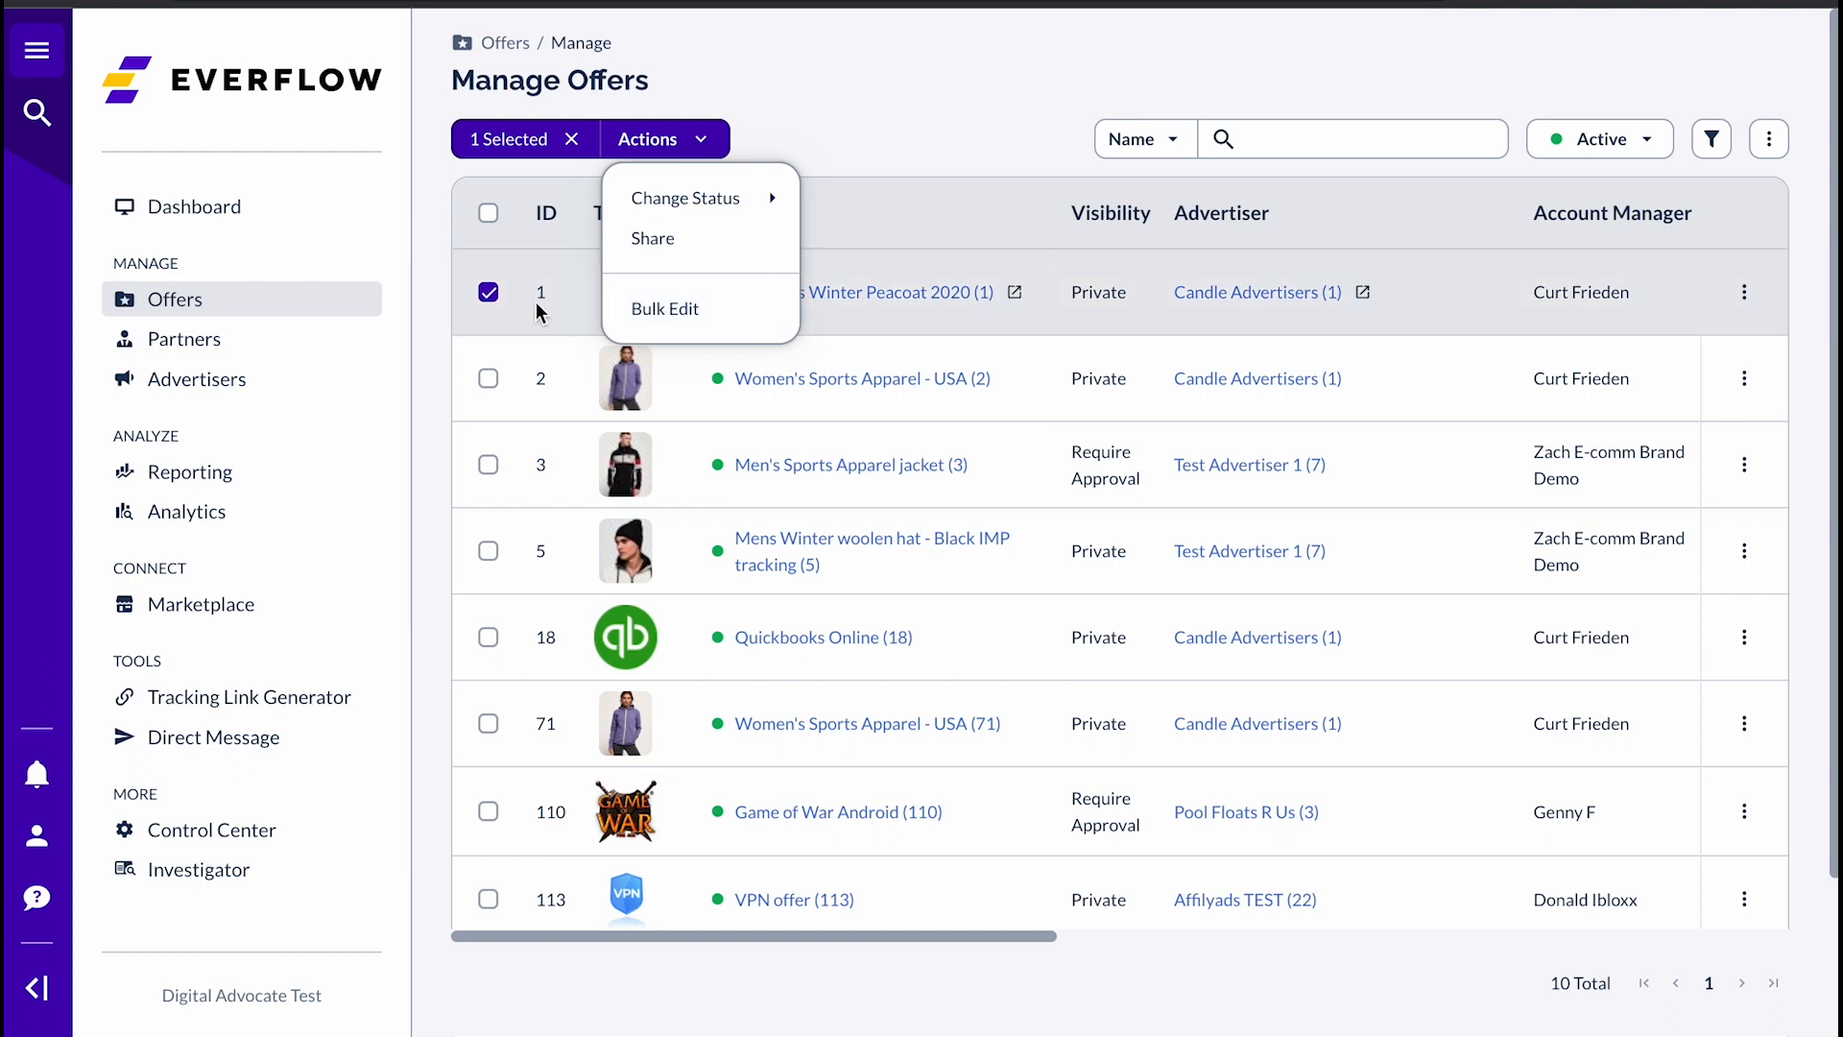
left_click(488, 292)
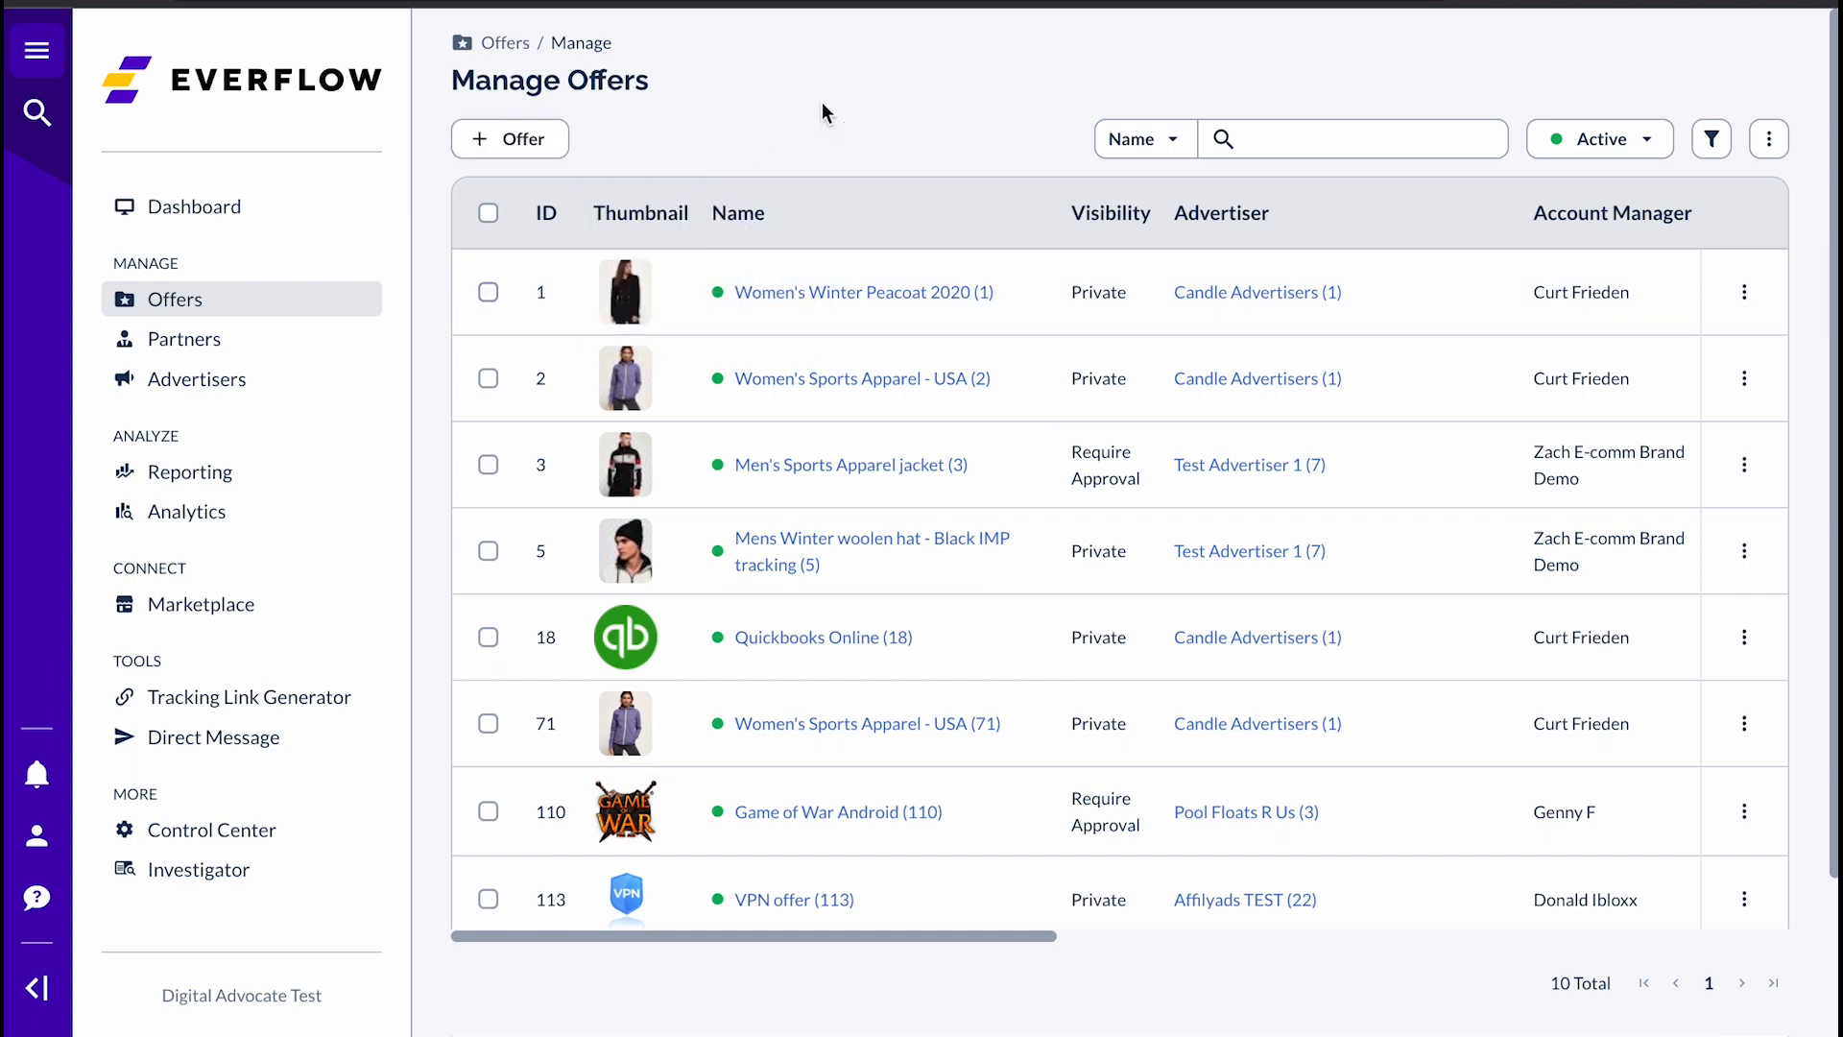
Start a bulk edit of offers and add all available offers to the selection, checking the selection's filter options.
left_click(1769, 139)
left_click(1632, 261)
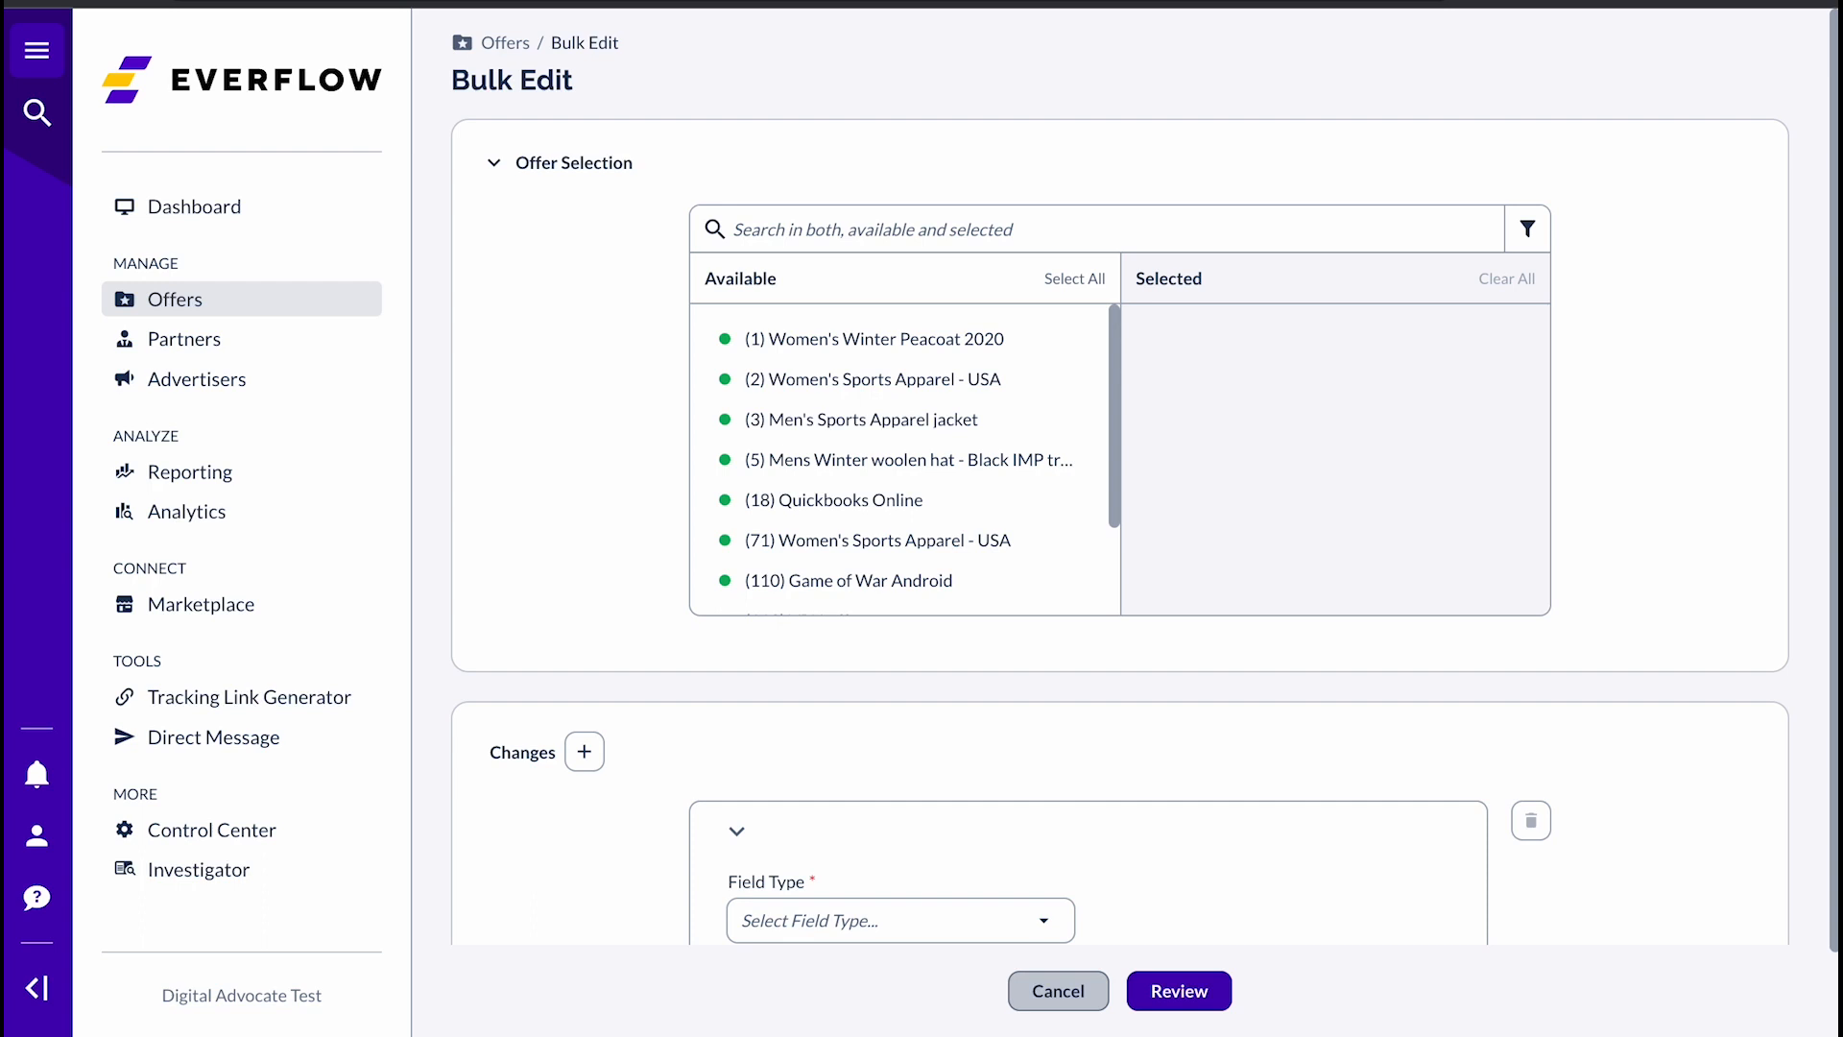
left_click(823, 377)
left_click(822, 341)
left_click(840, 423)
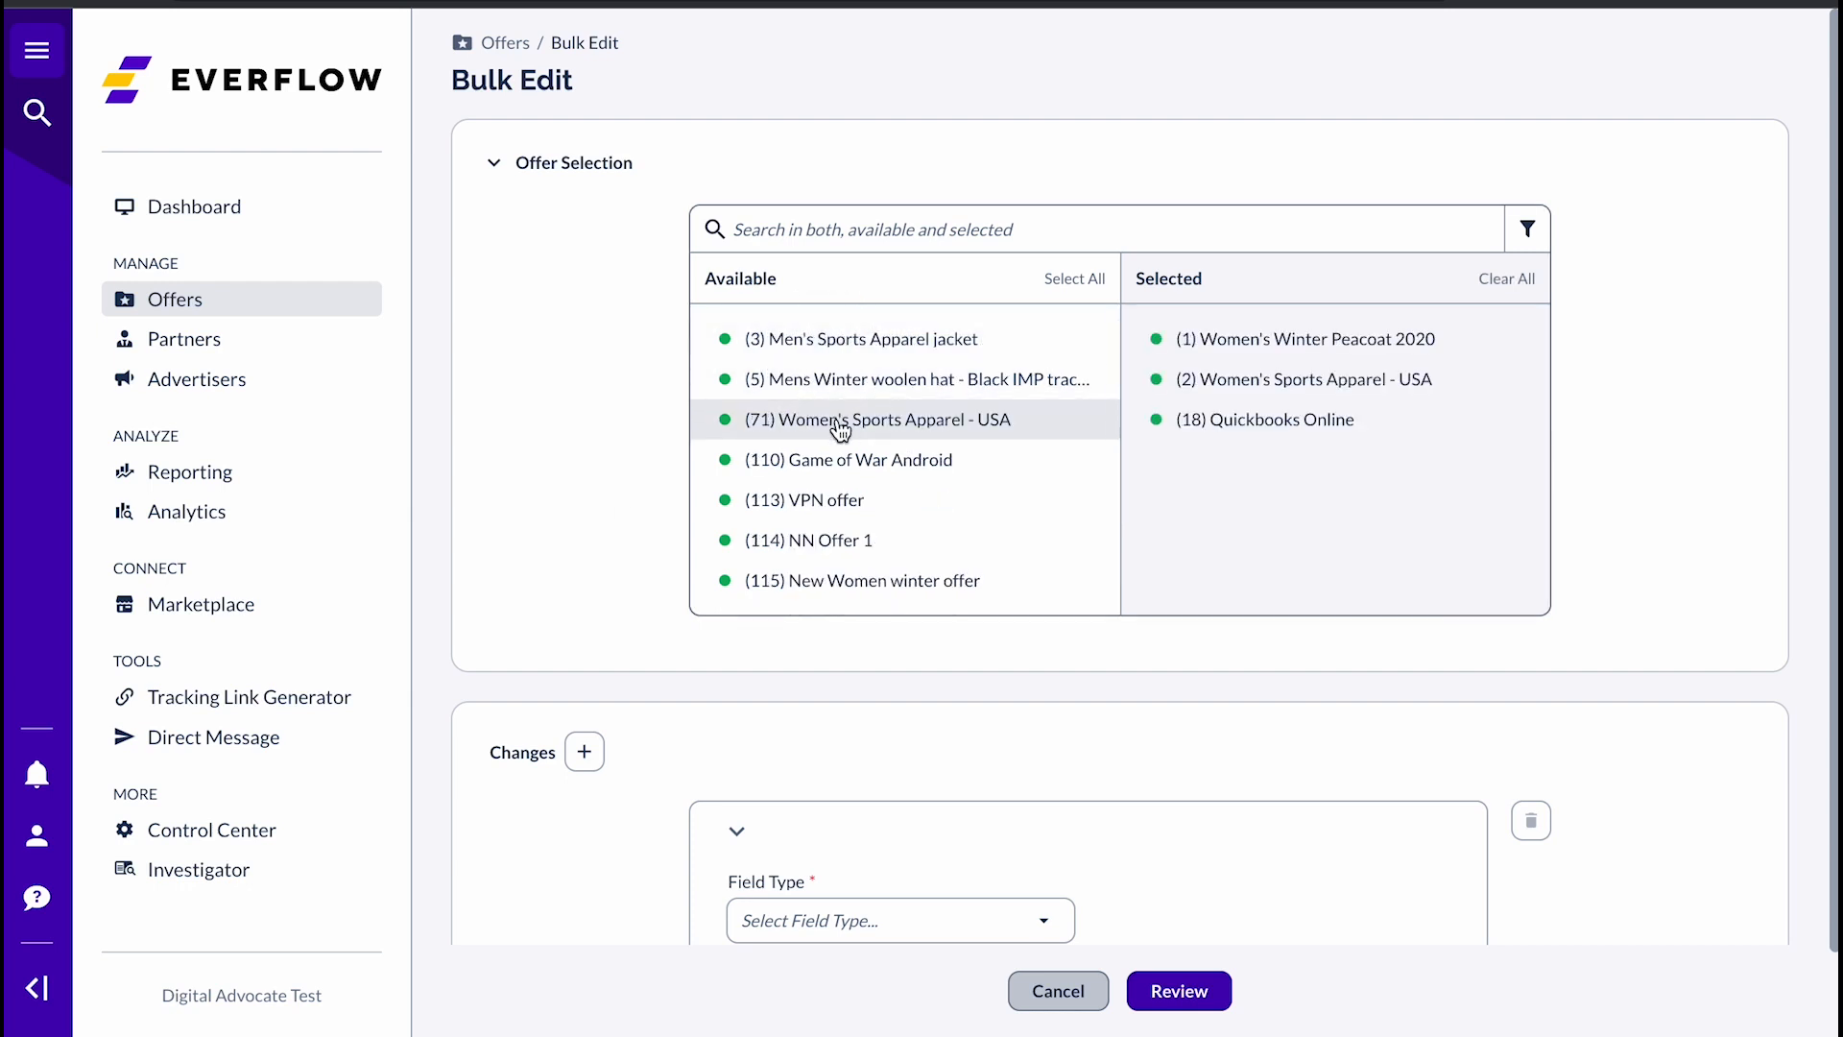
left_click(1087, 280)
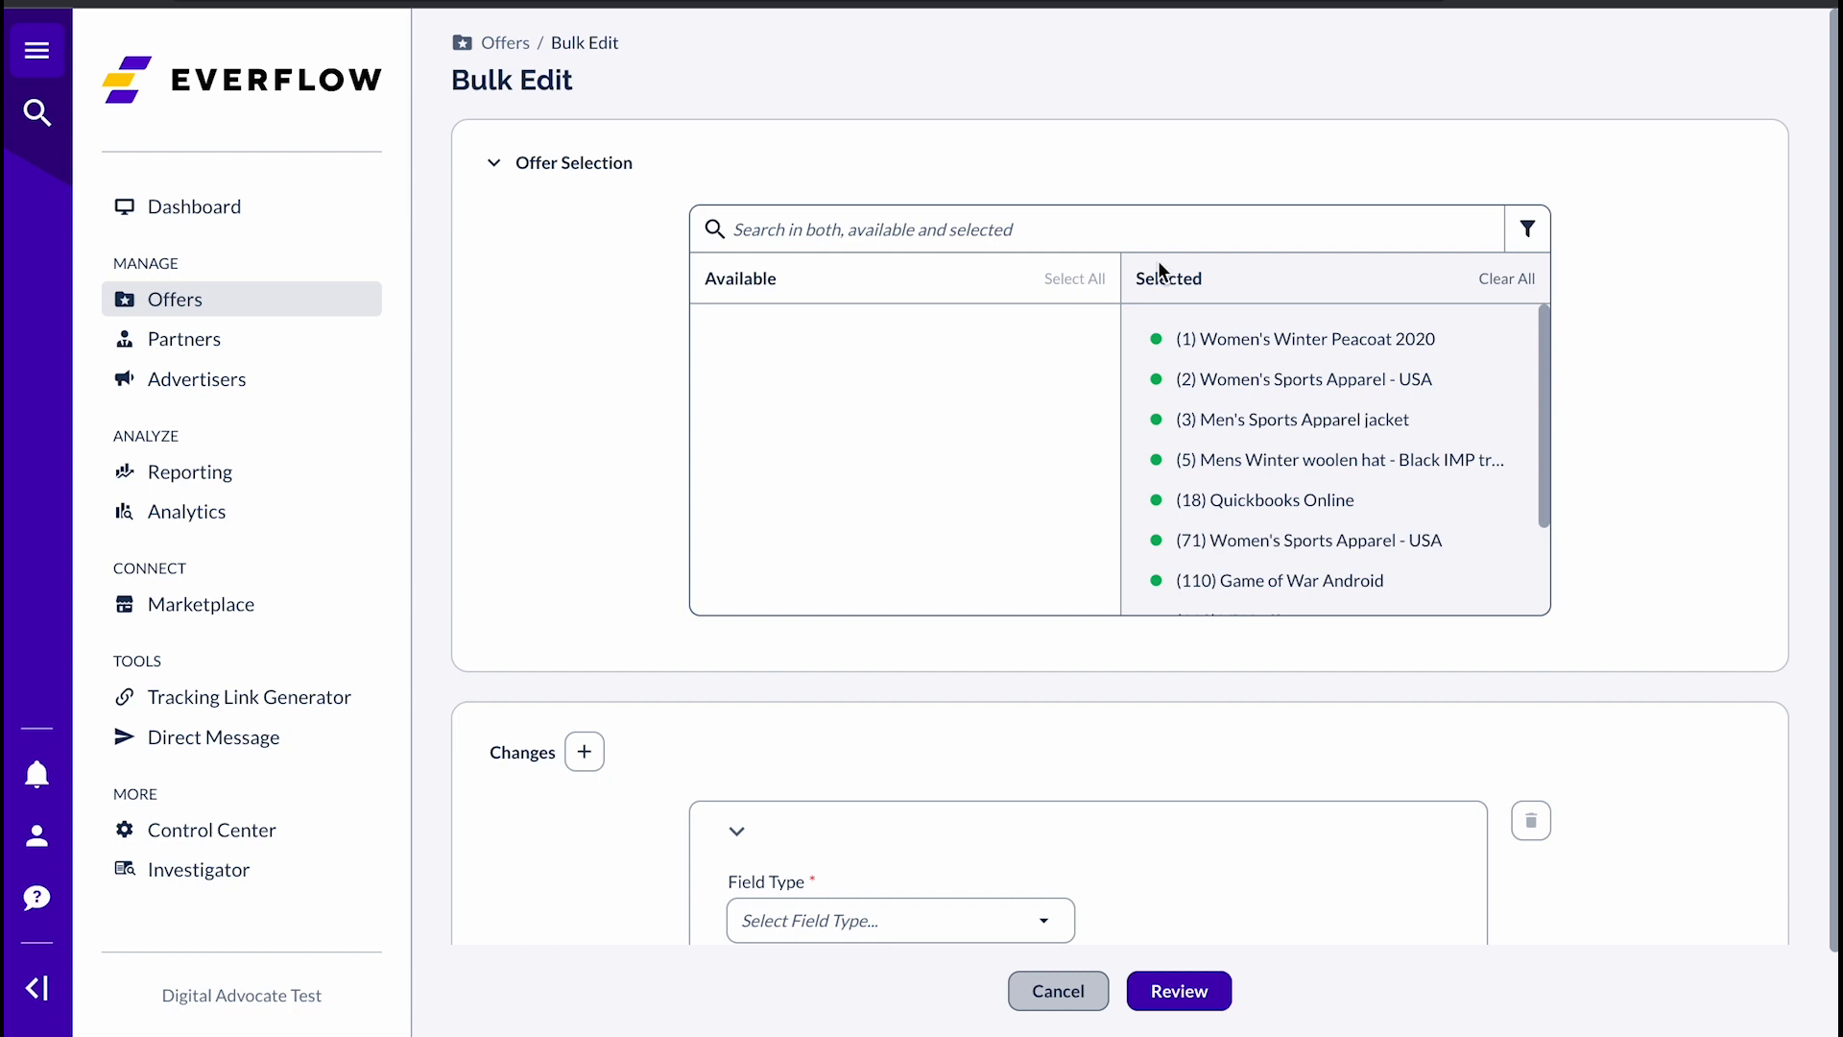
left_click(1527, 230)
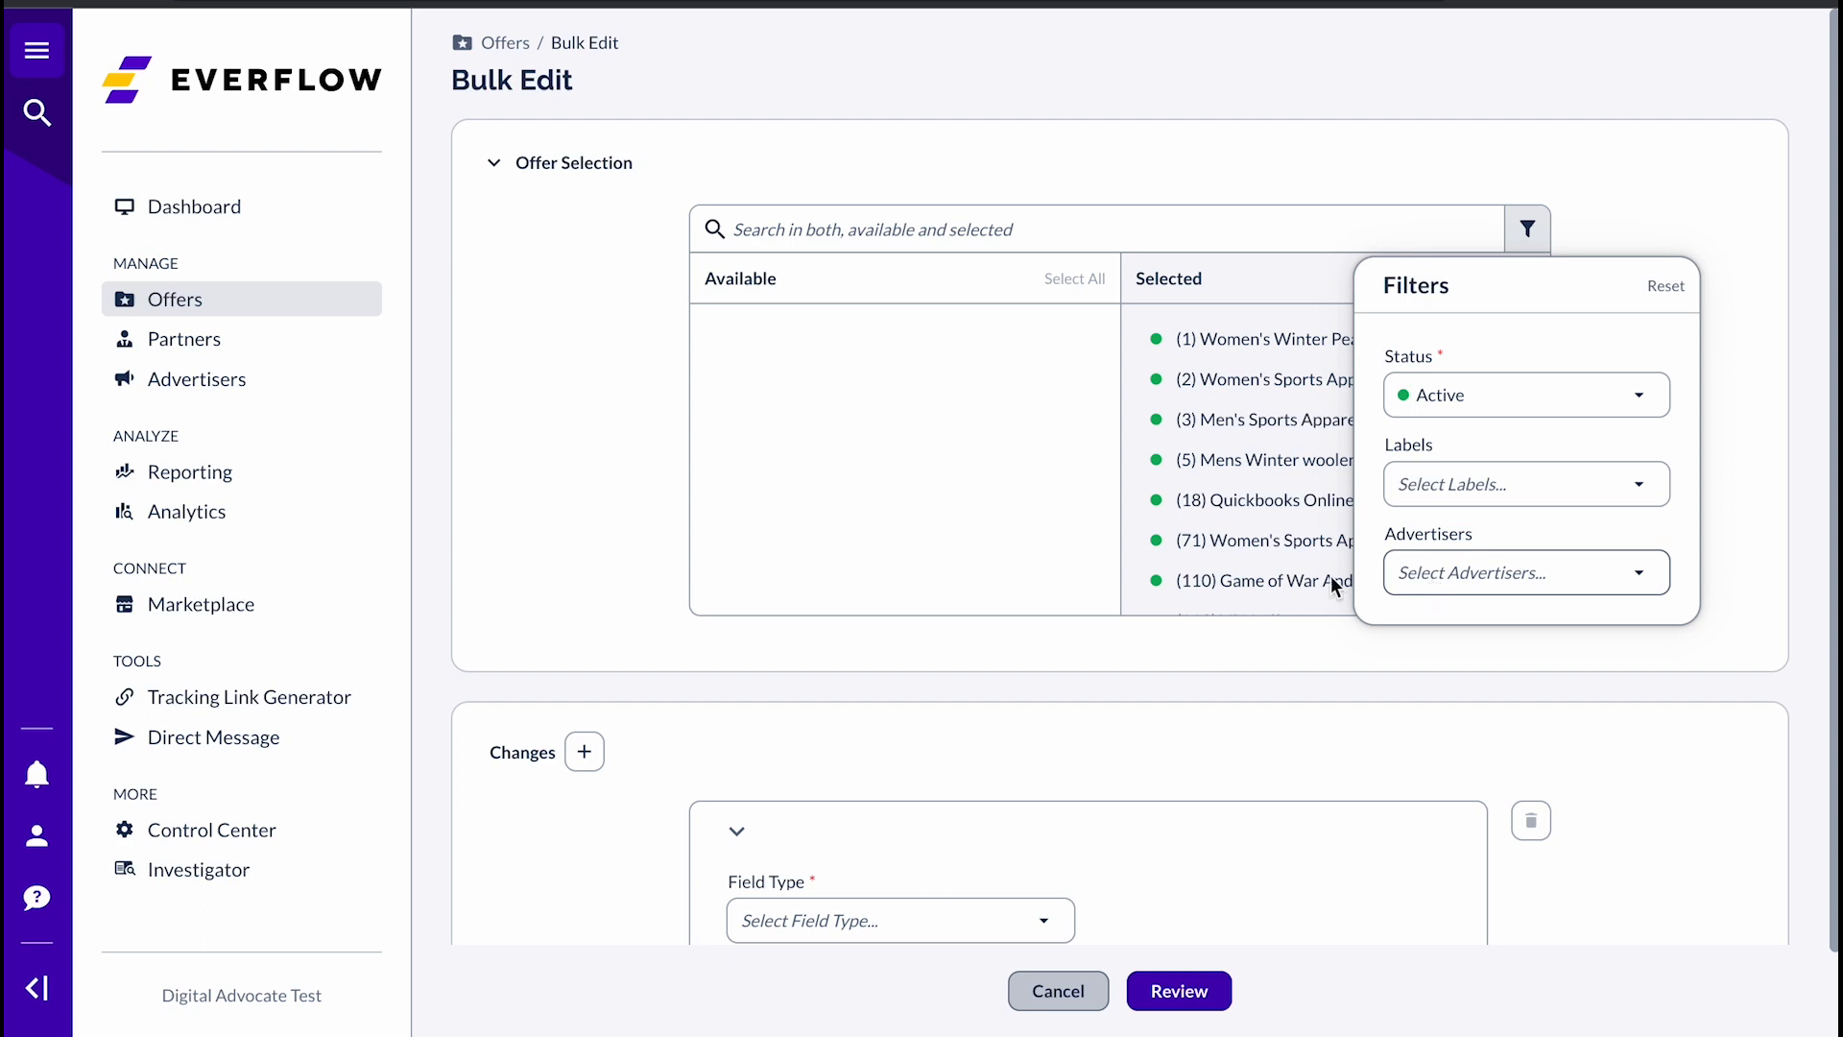
left_click(567, 547)
Find the Additional Events field under Revenue & Payout and set it as the first change's field type.
scroll(567, 548, "down", 1)
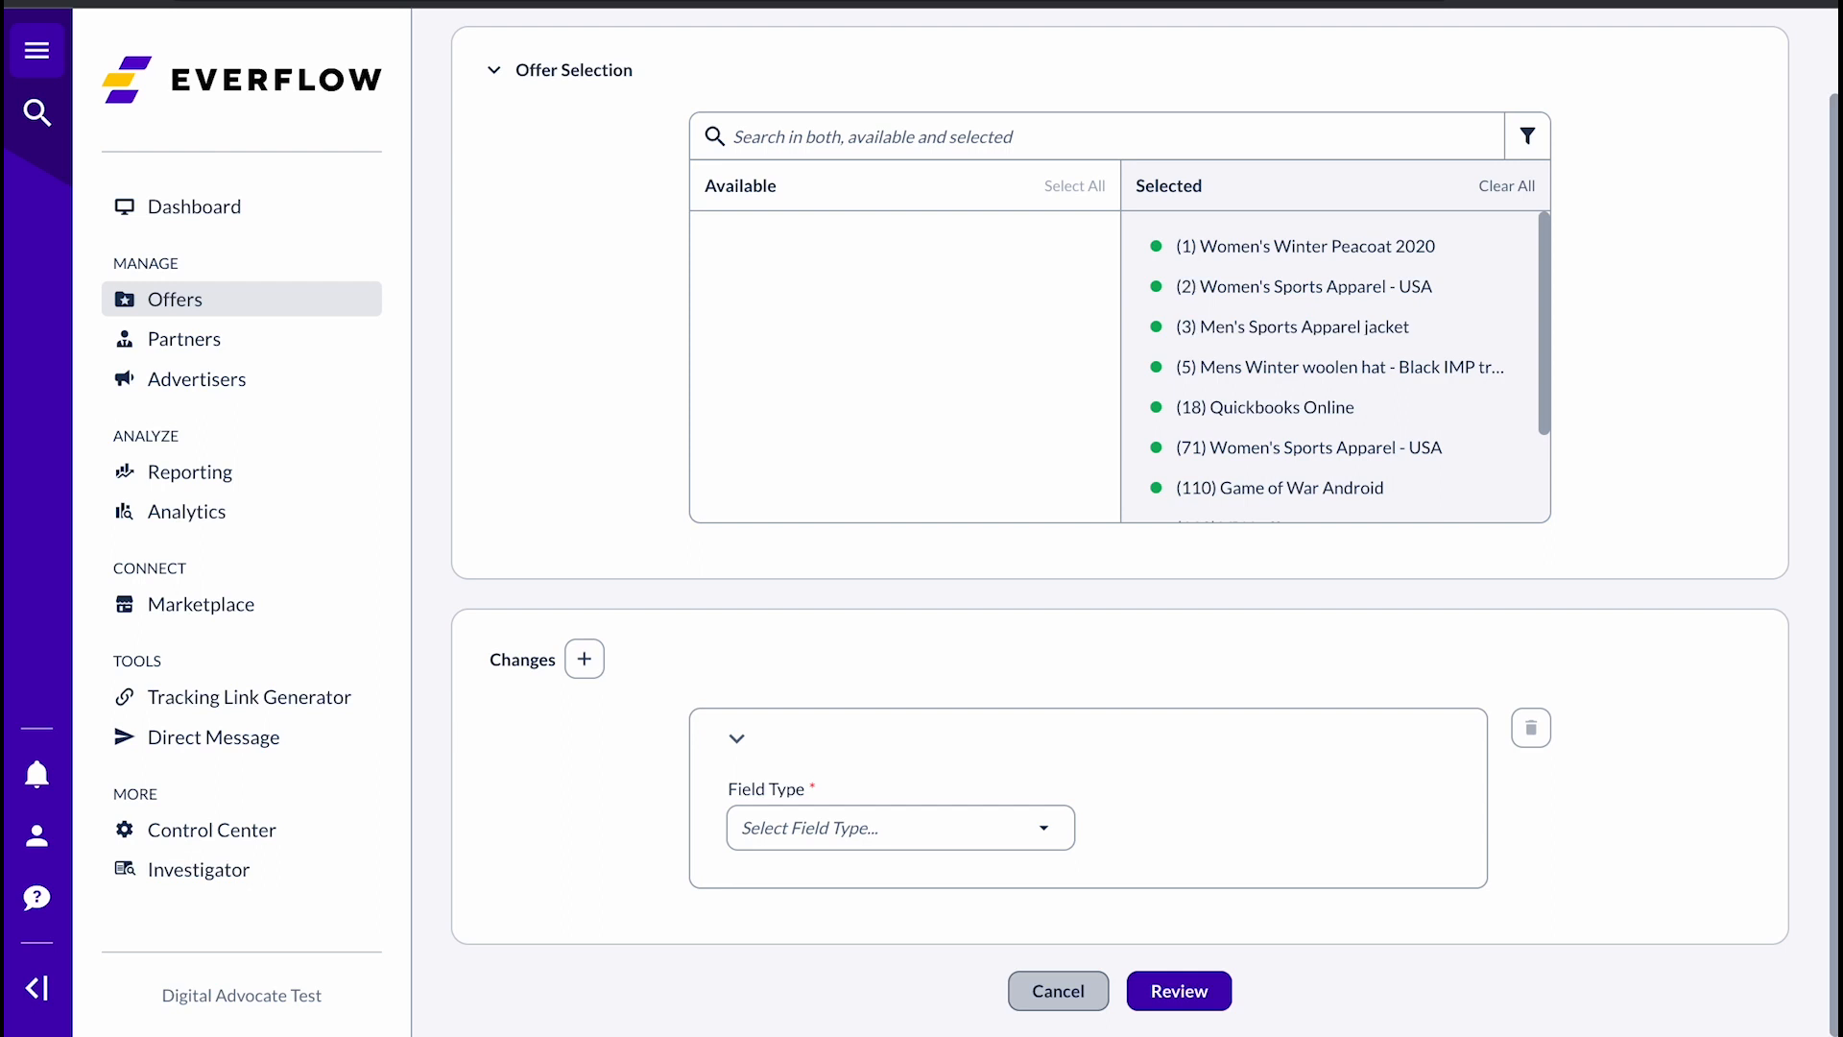
left_click(929, 831)
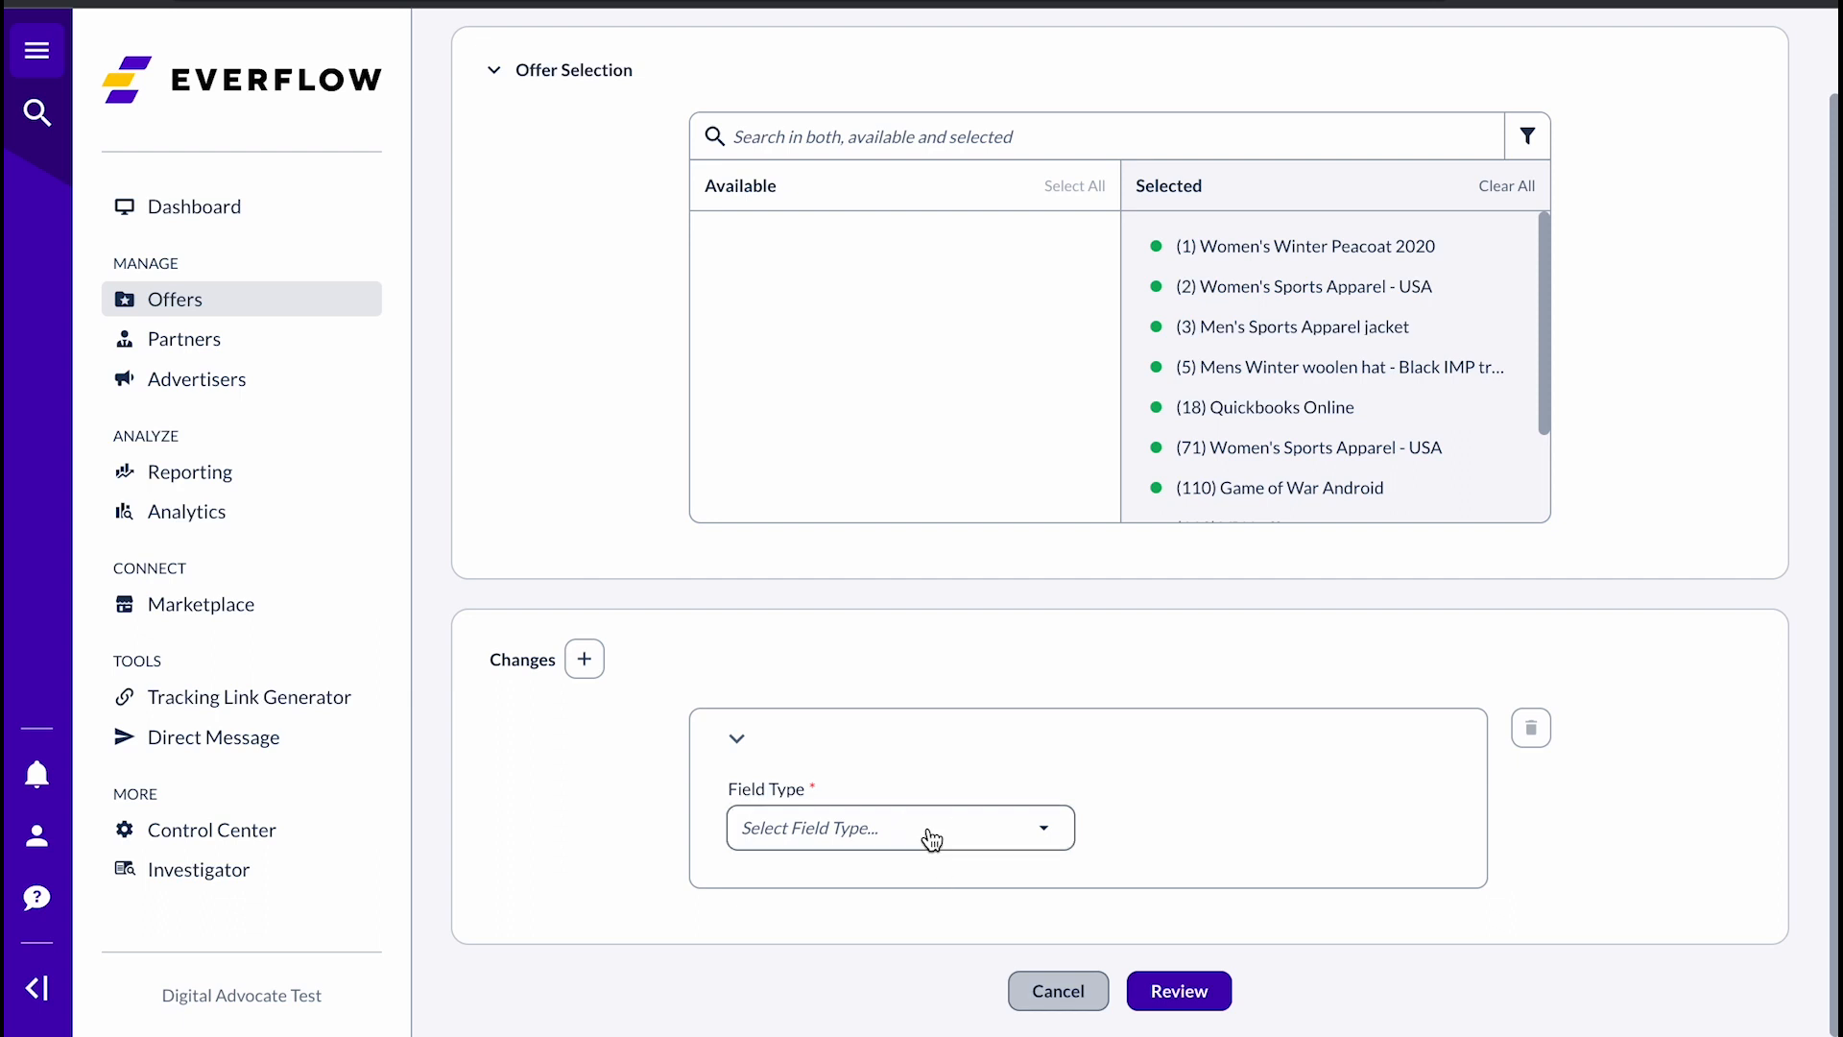
mouse_move(882, 667)
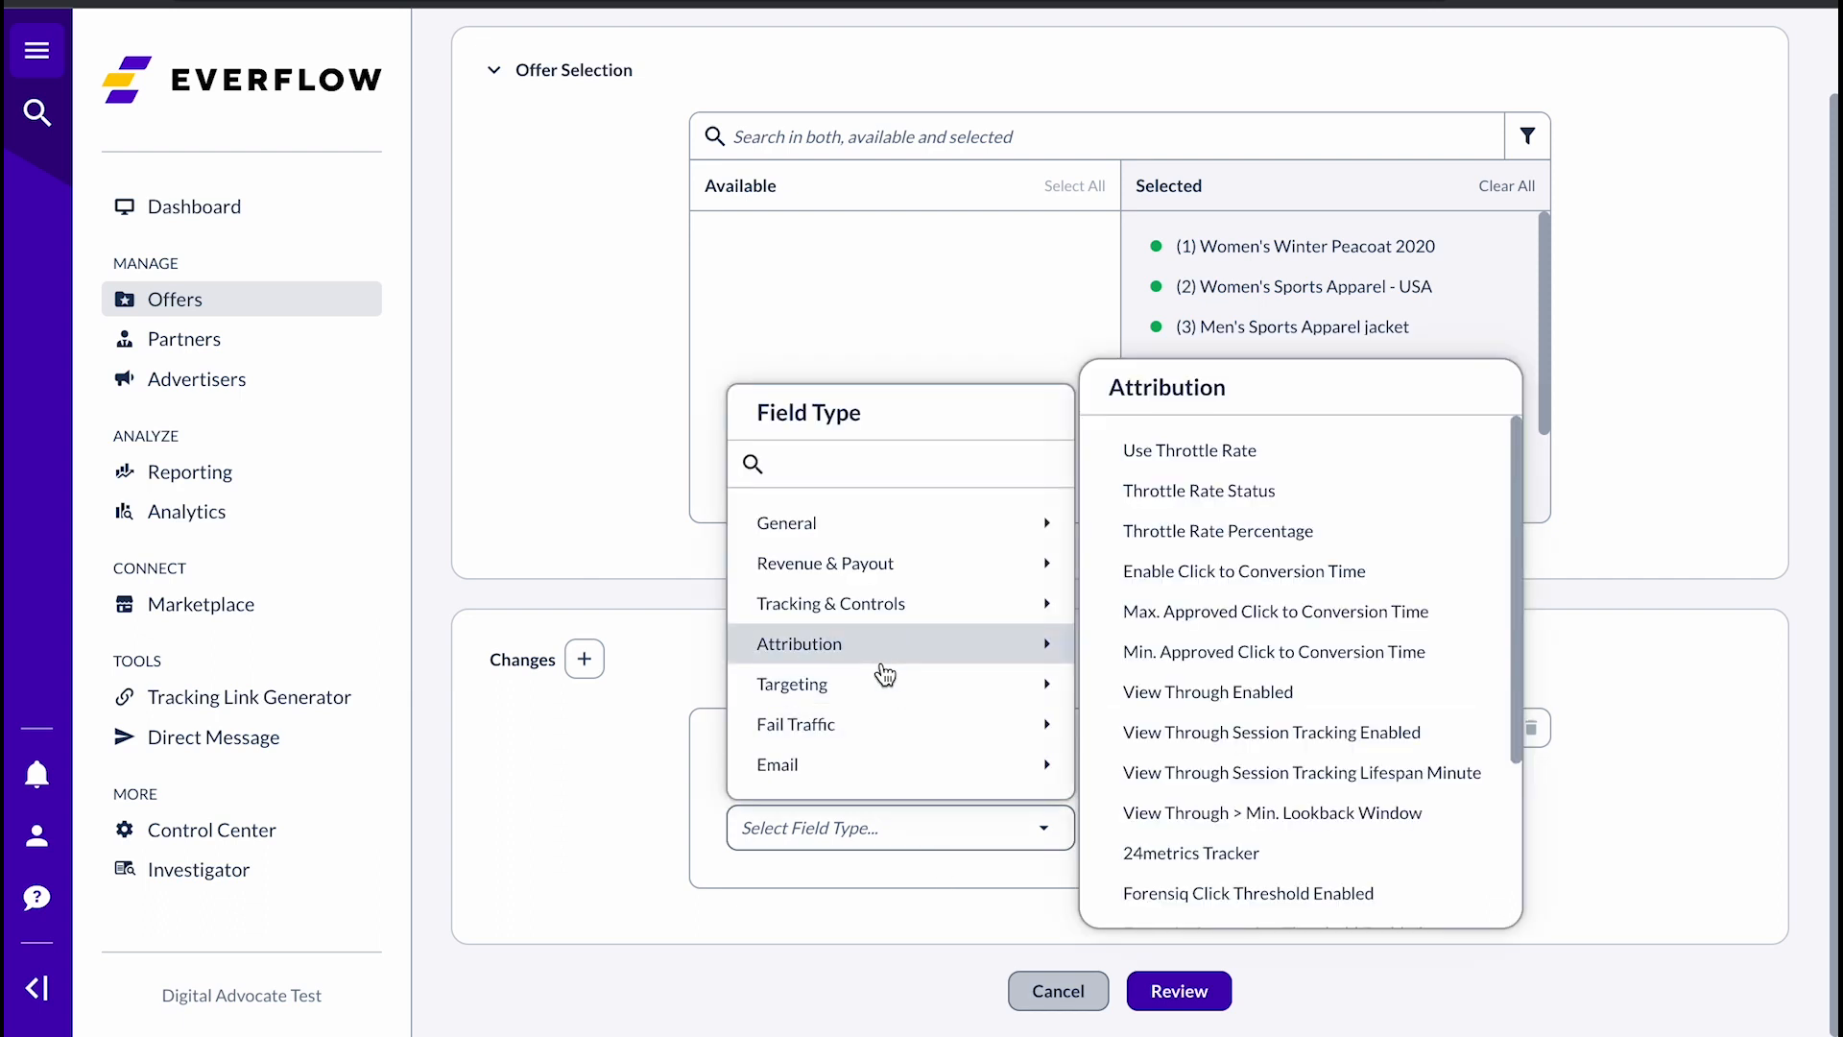
mouse_move(765, 602)
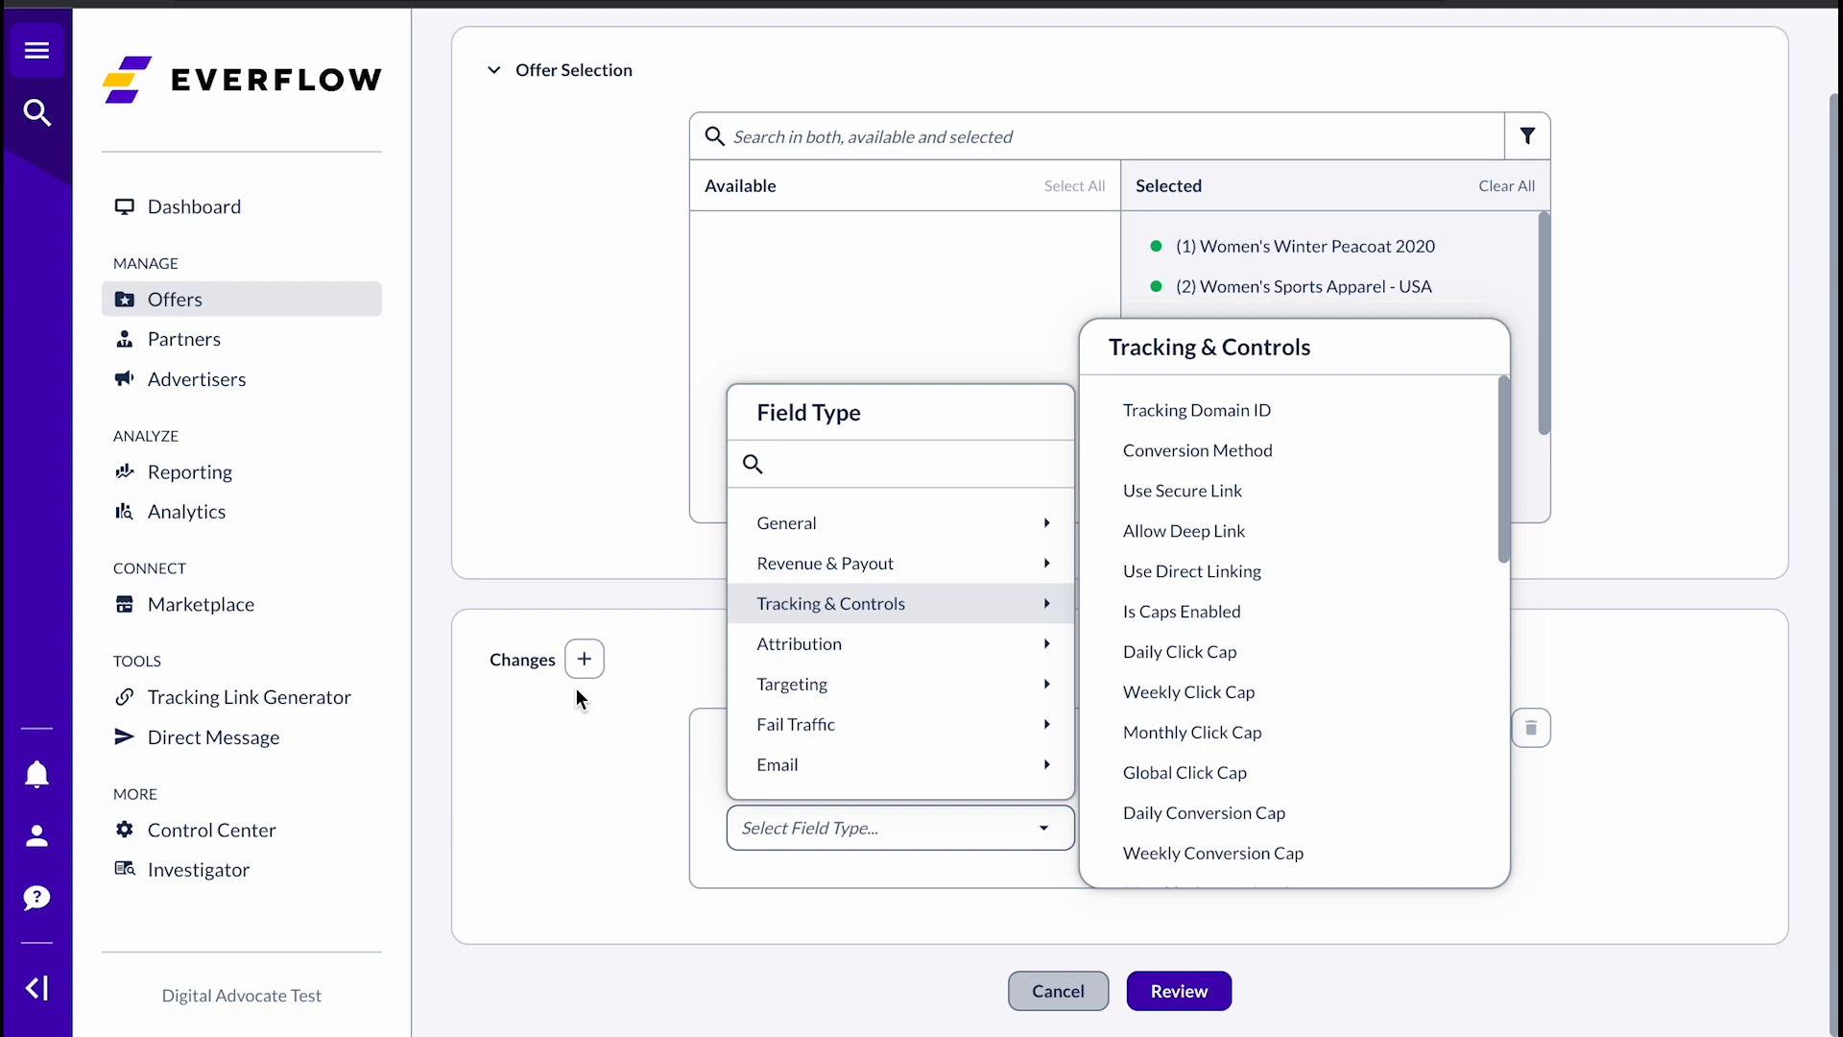
type("additio")
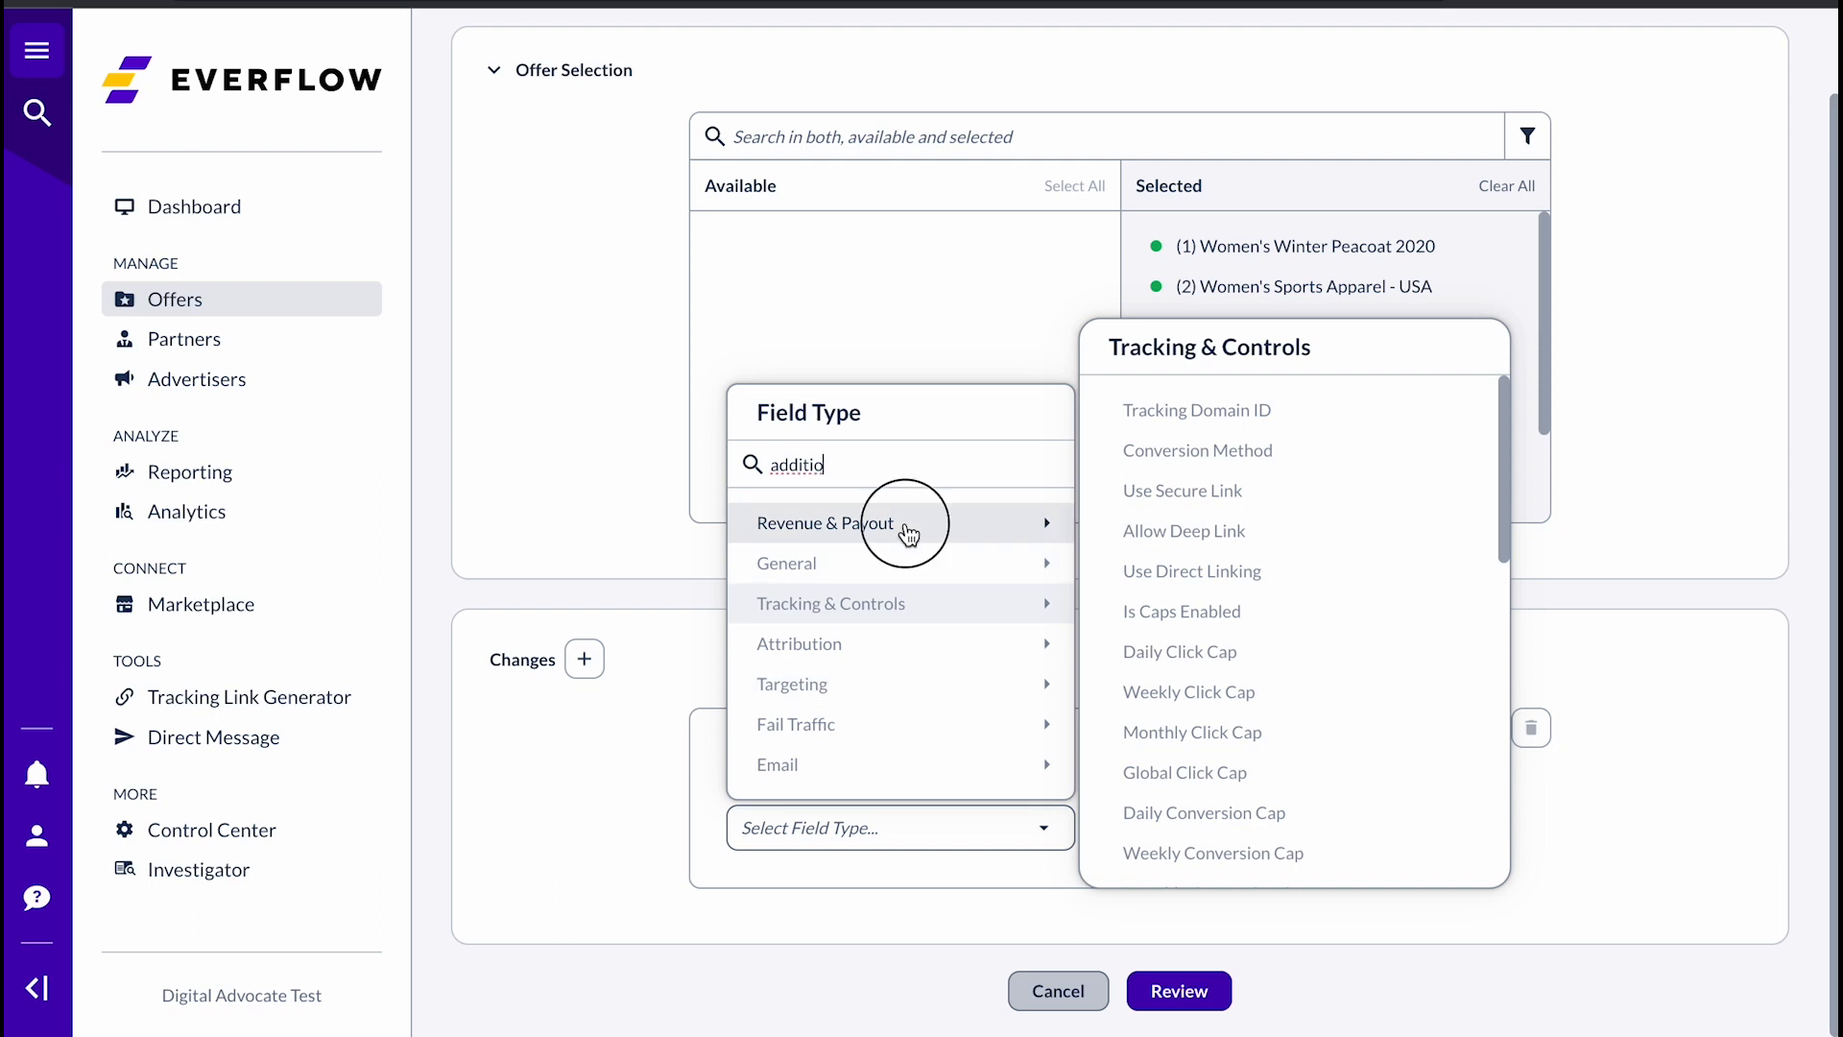
mouse_move(907, 533)
left_click(1161, 588)
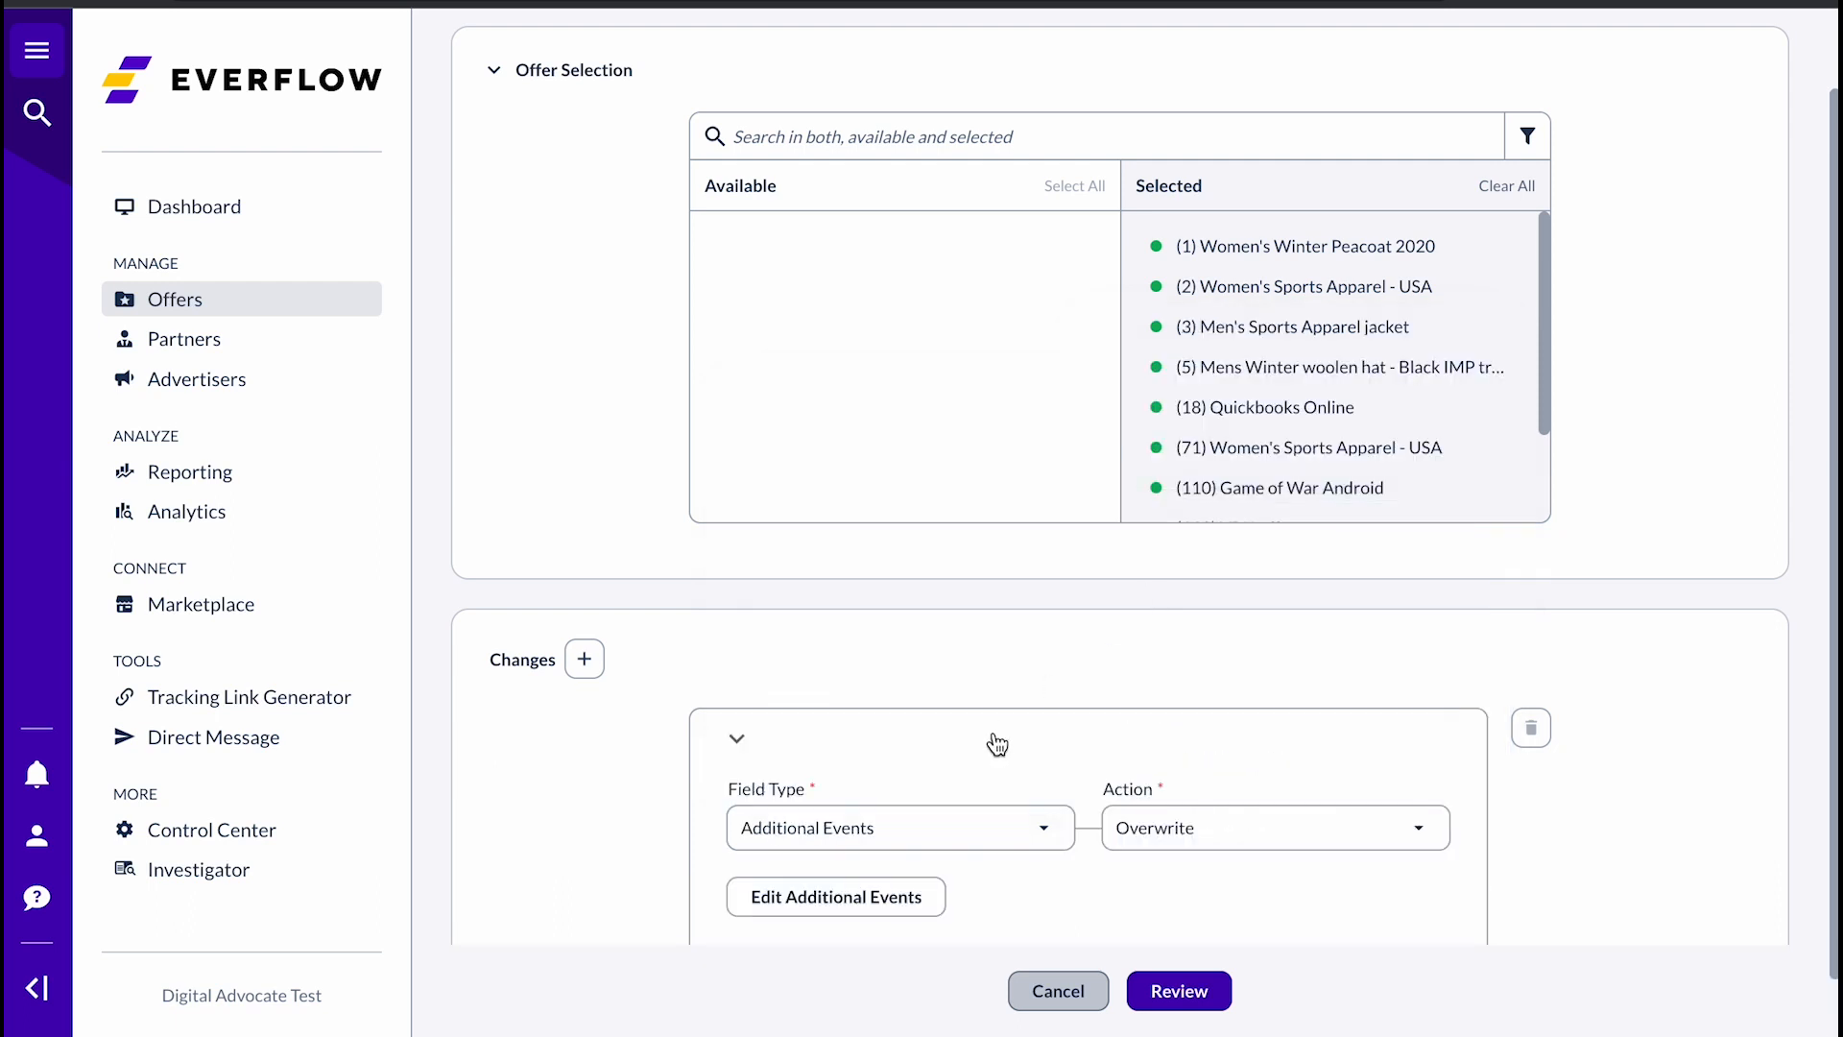
Set the Additional Events action to Overwrite, and view the additional events editor without adding an event.
scroll(997, 744, "down", 1)
left_click(1189, 773)
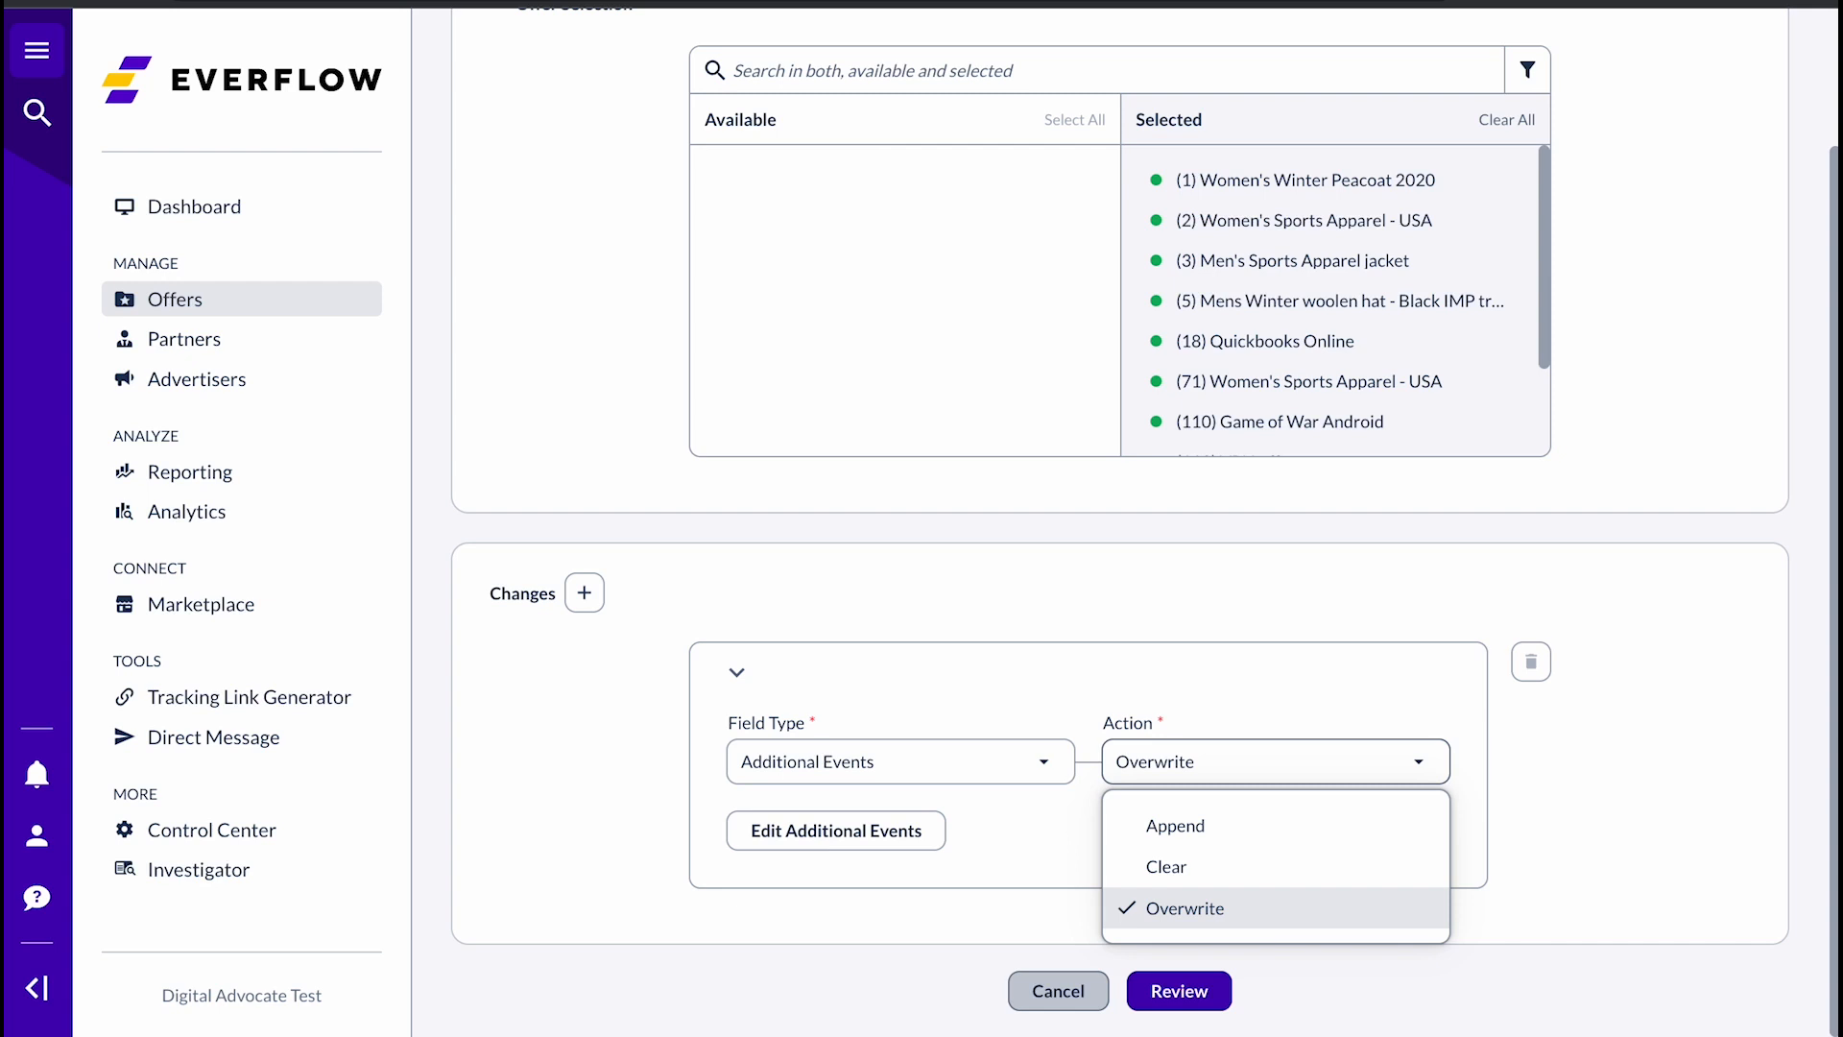
left_click(1213, 906)
left_click(879, 831)
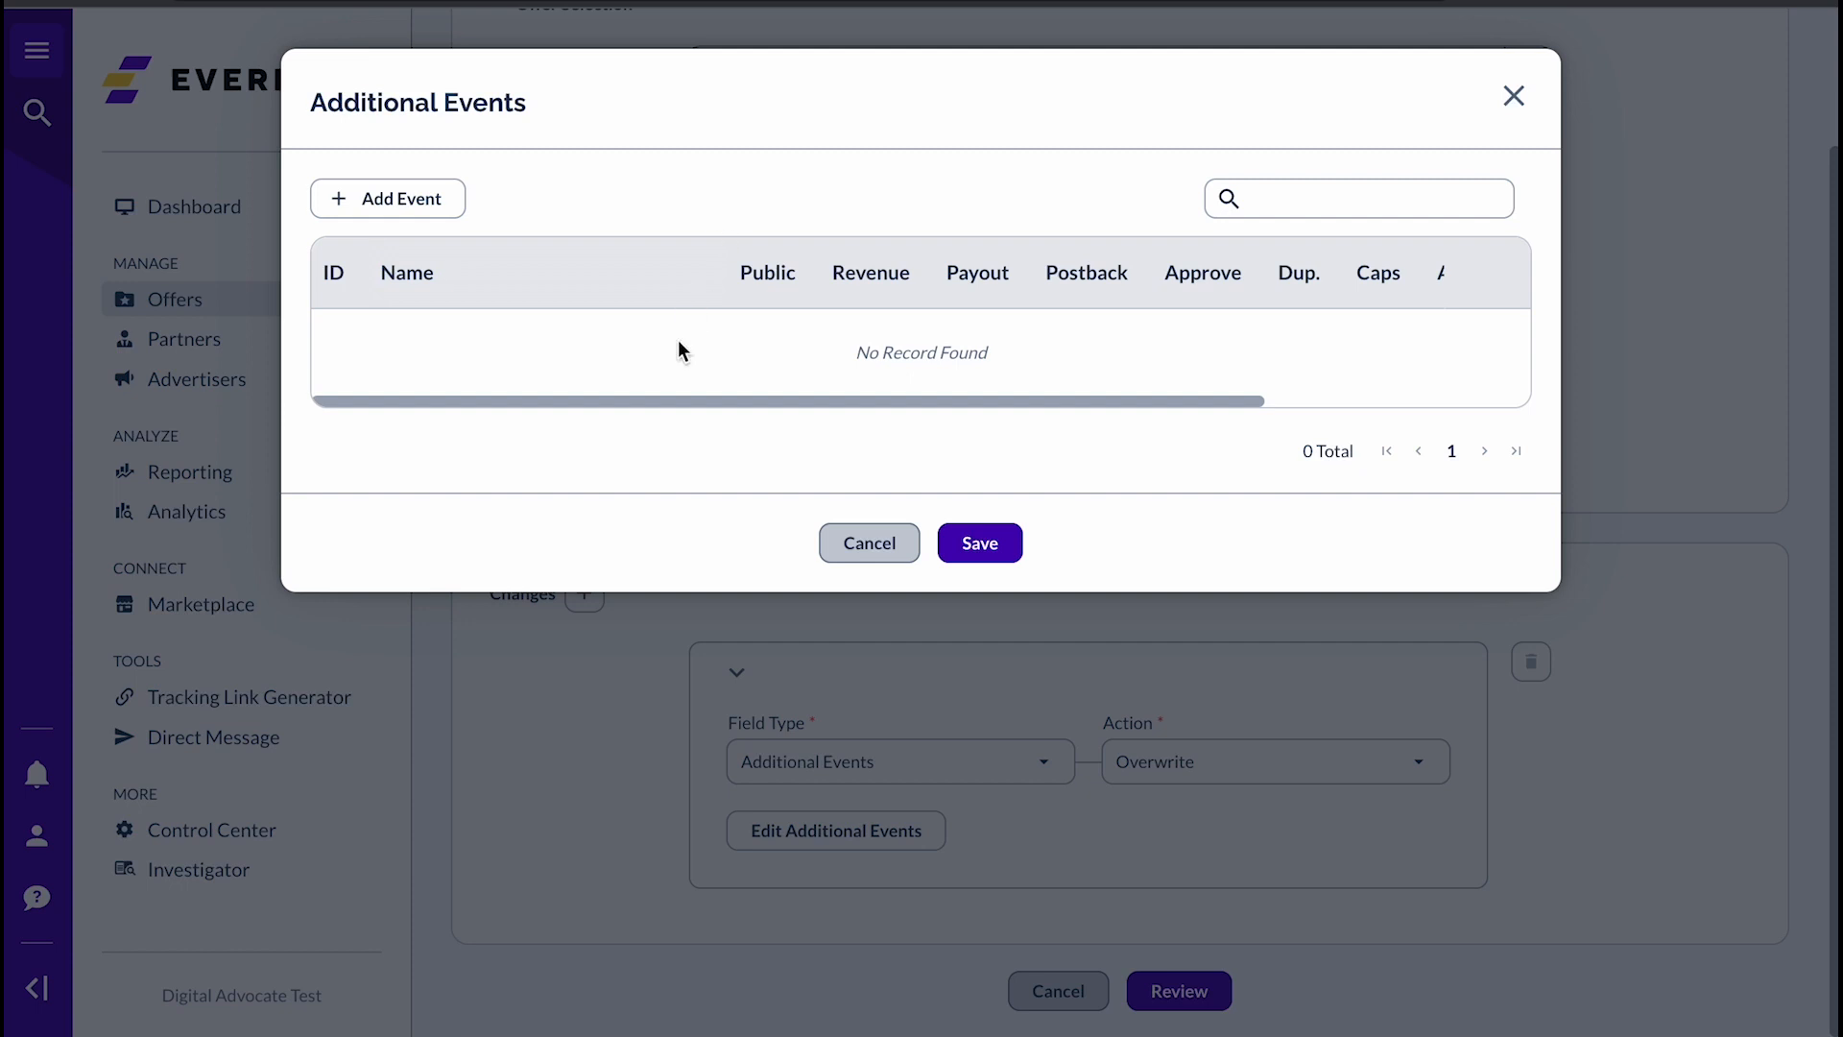
left_click(1514, 109)
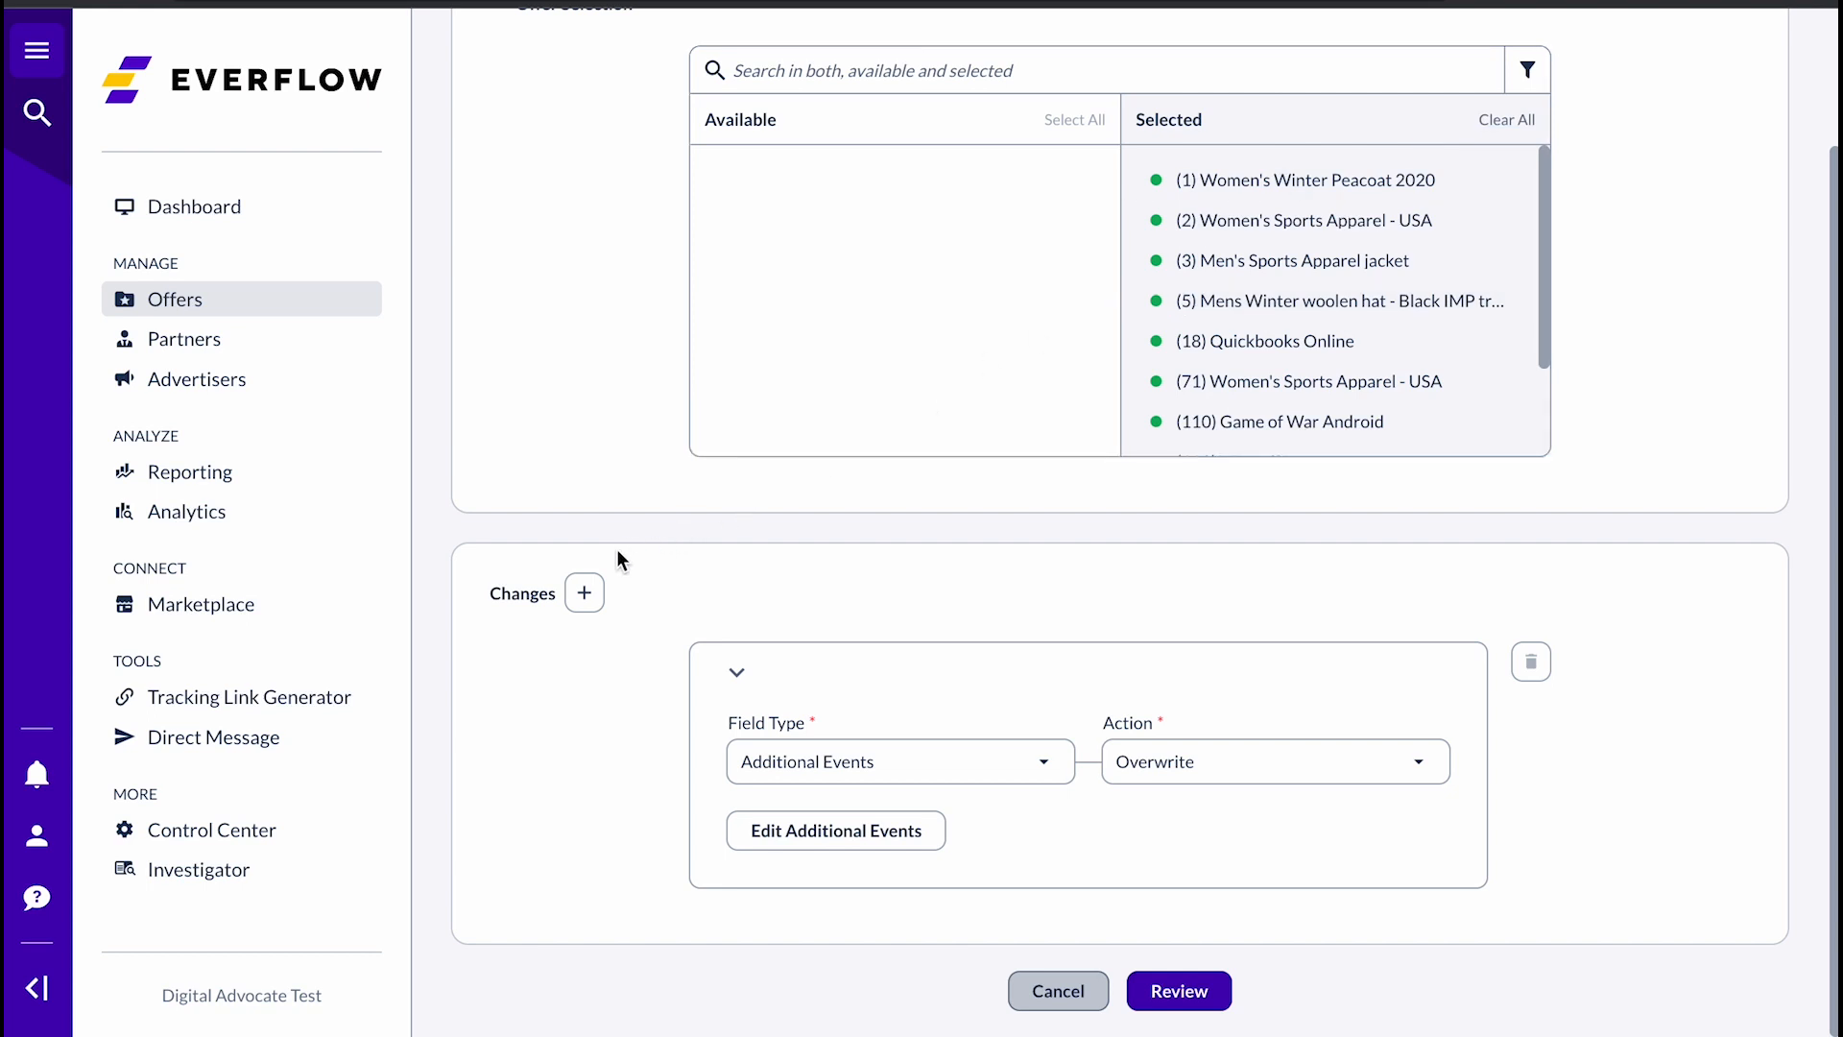
Add a second change that sets Tracking Domain ID to everflow-advertiser-public-demo.endtrk.com.
left_click(584, 592)
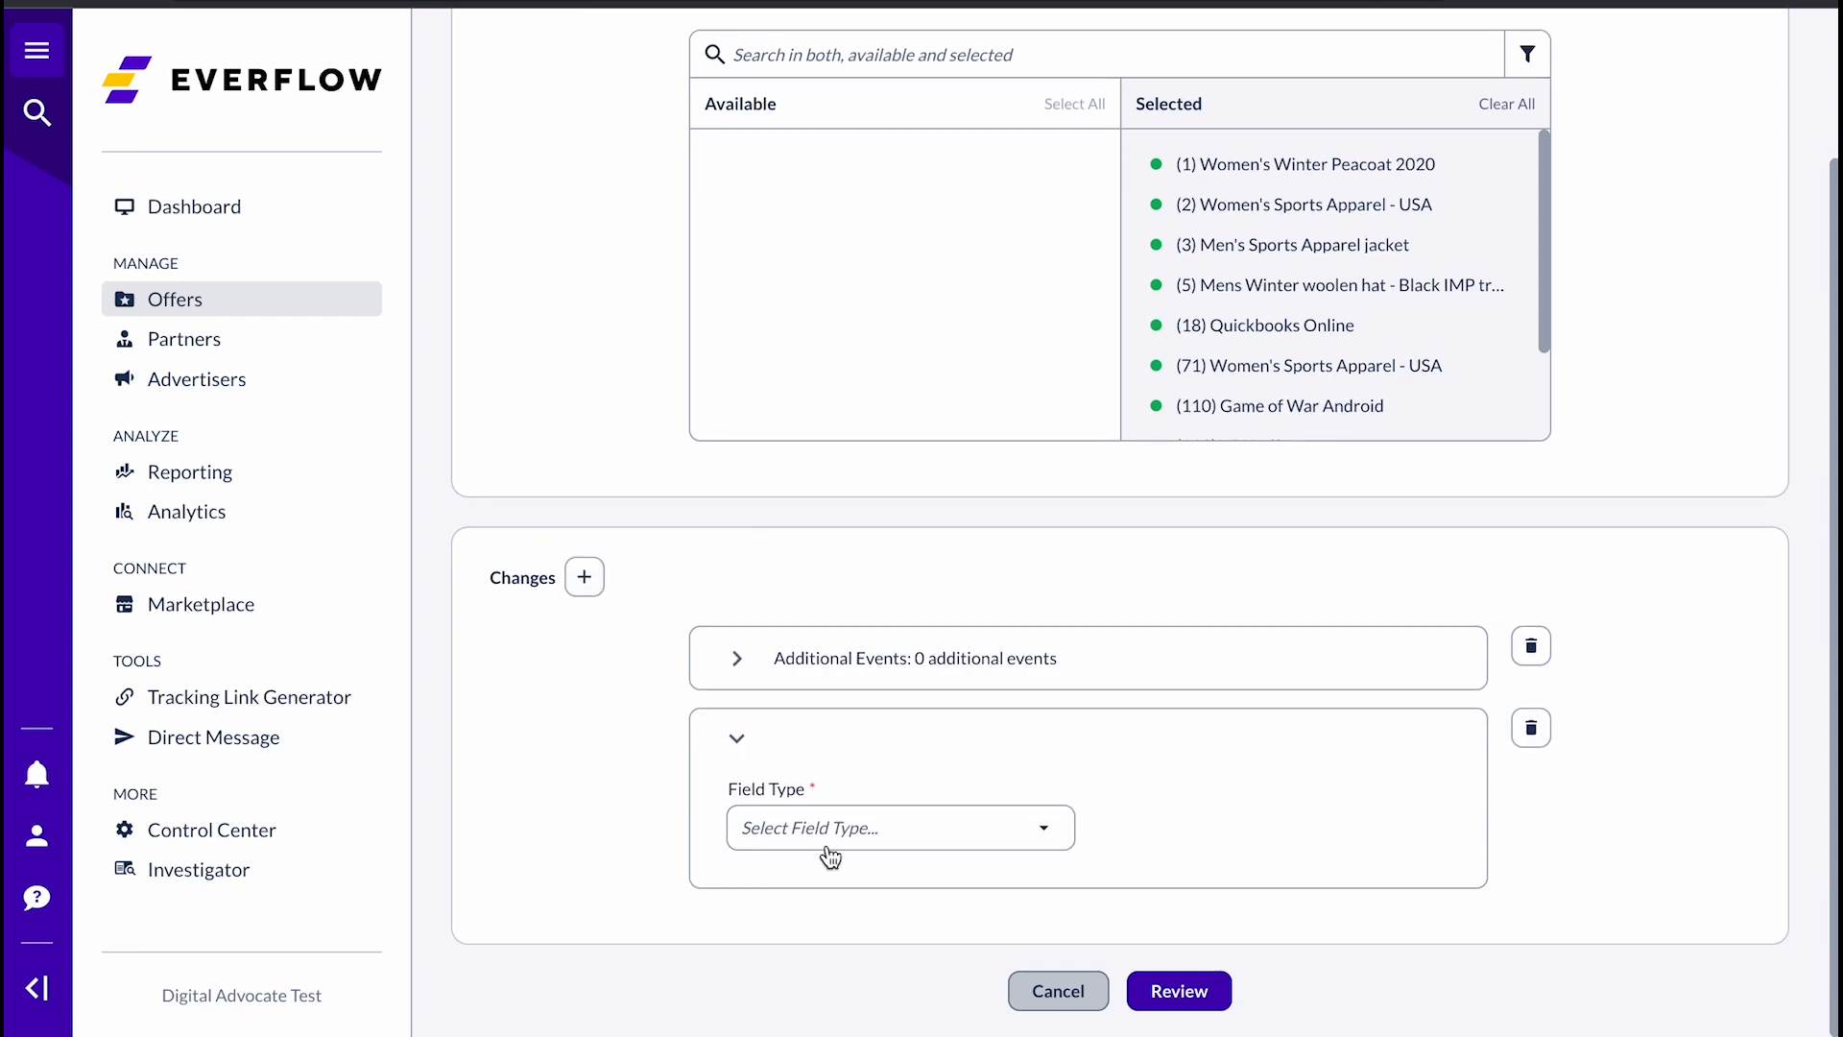
left_click(828, 835)
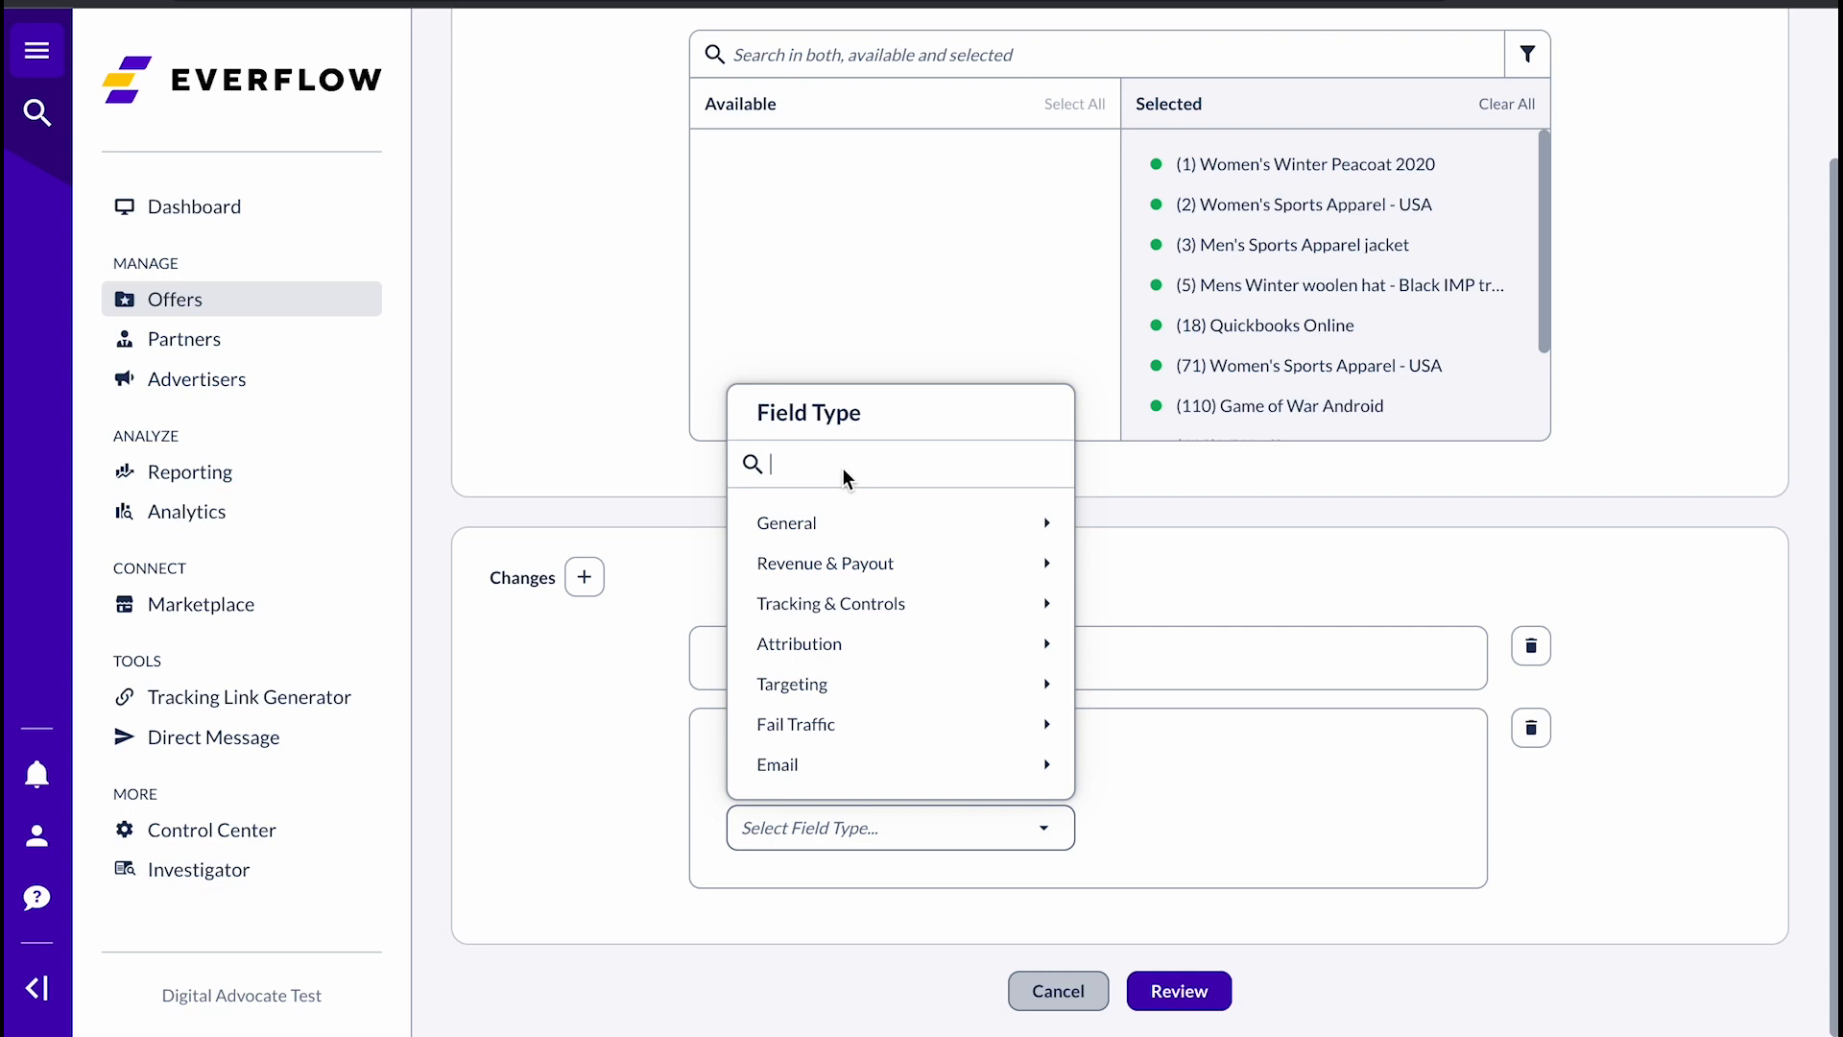
type("tracking domain")
left_click(979, 522)
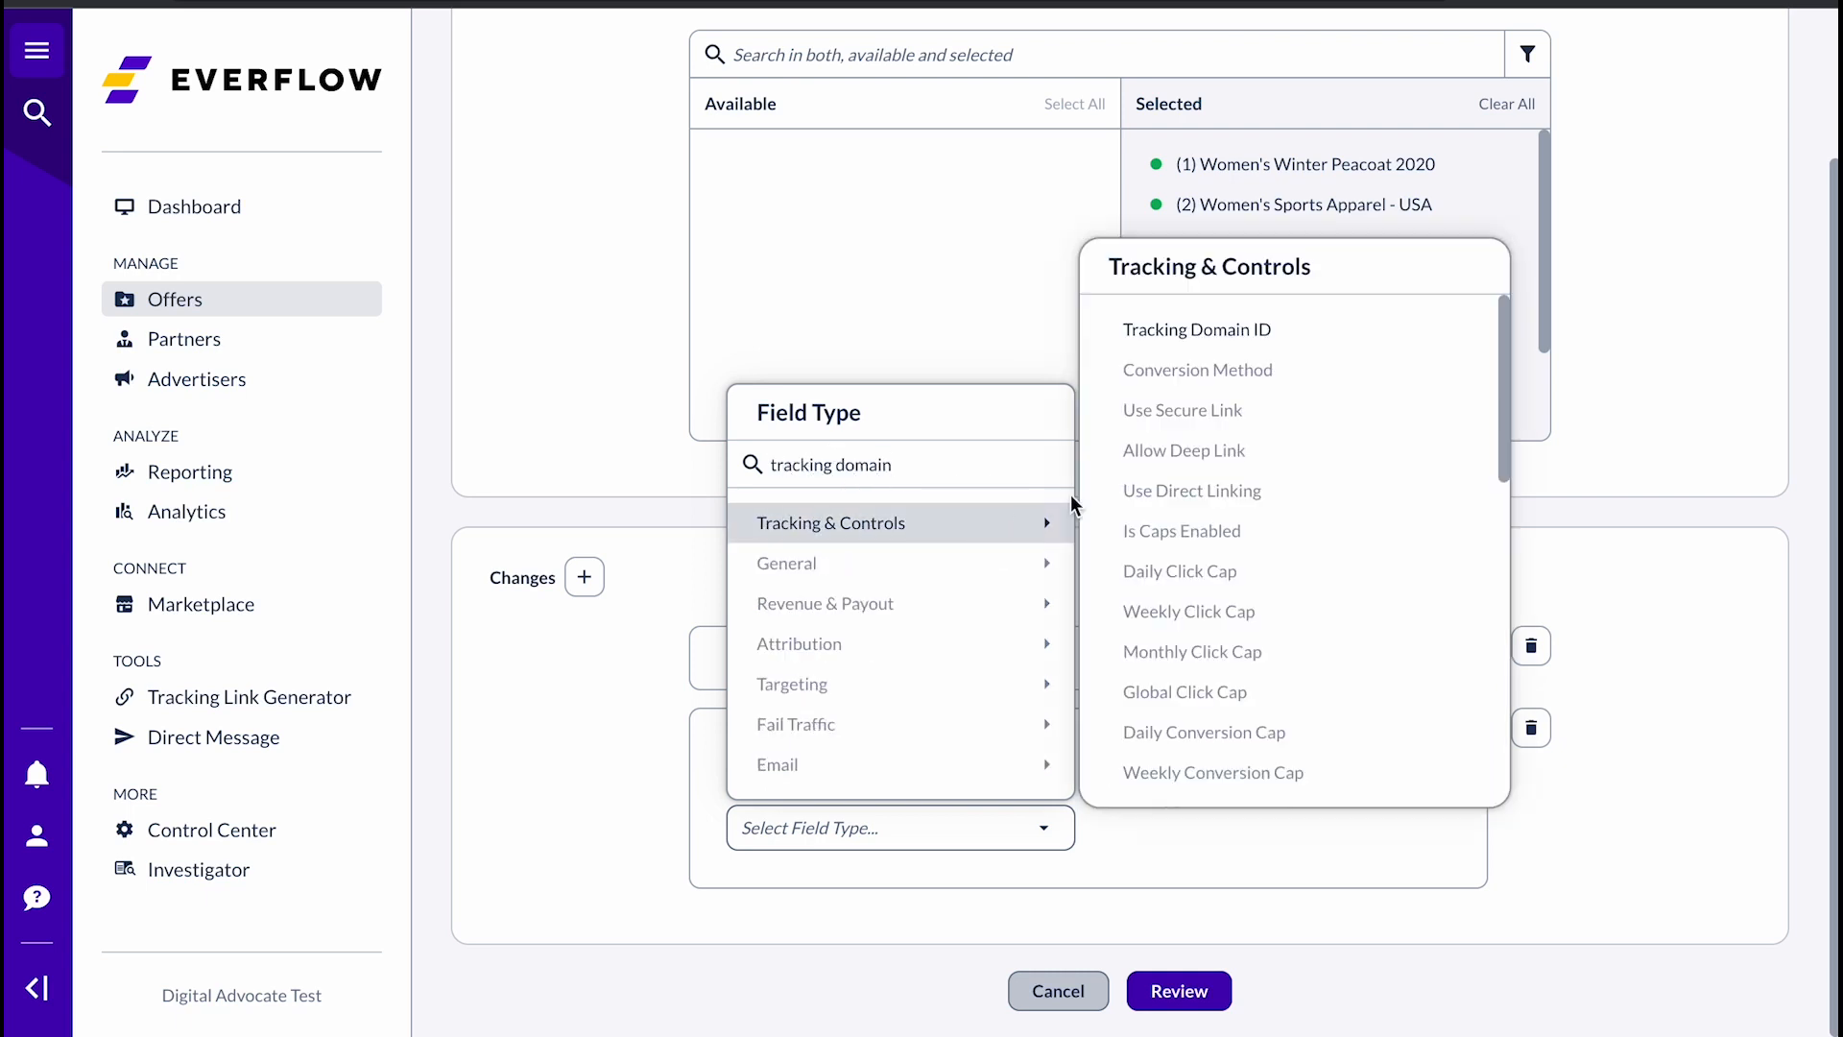
left_click(1196, 329)
scroll(1023, 704, "down", 1)
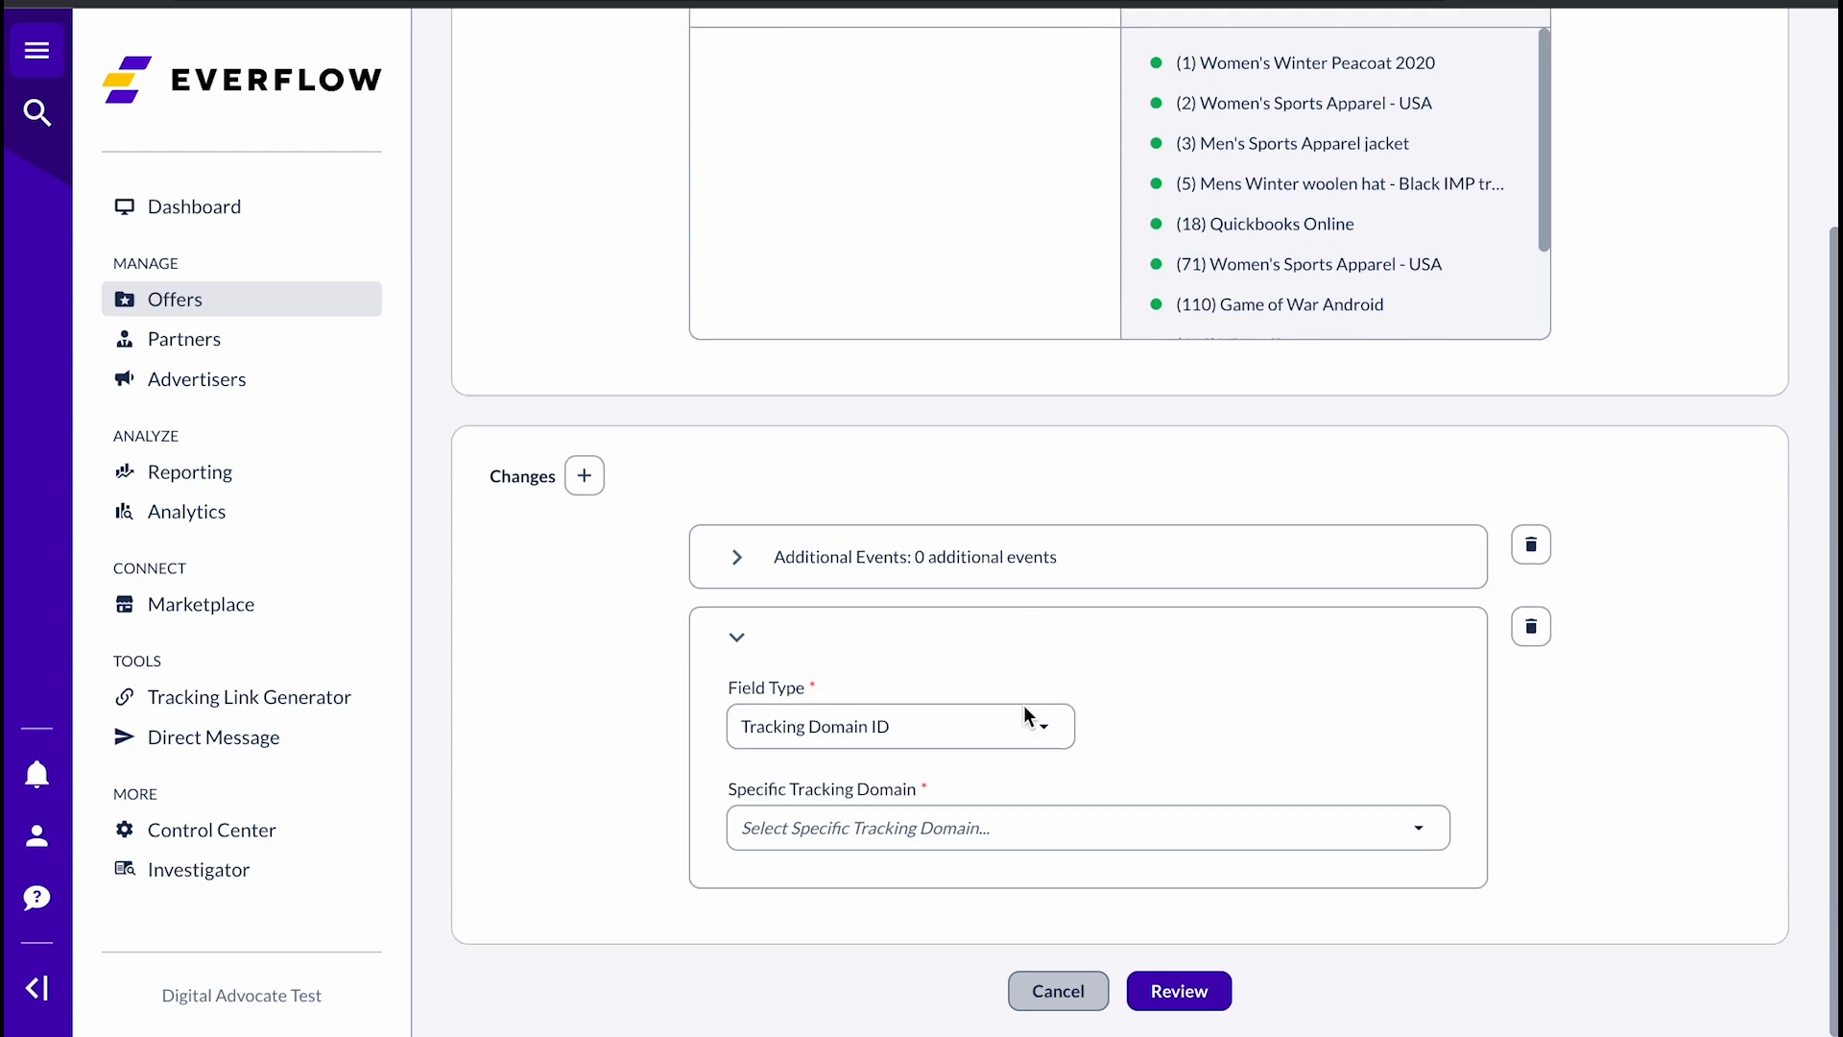
left_click(1031, 837)
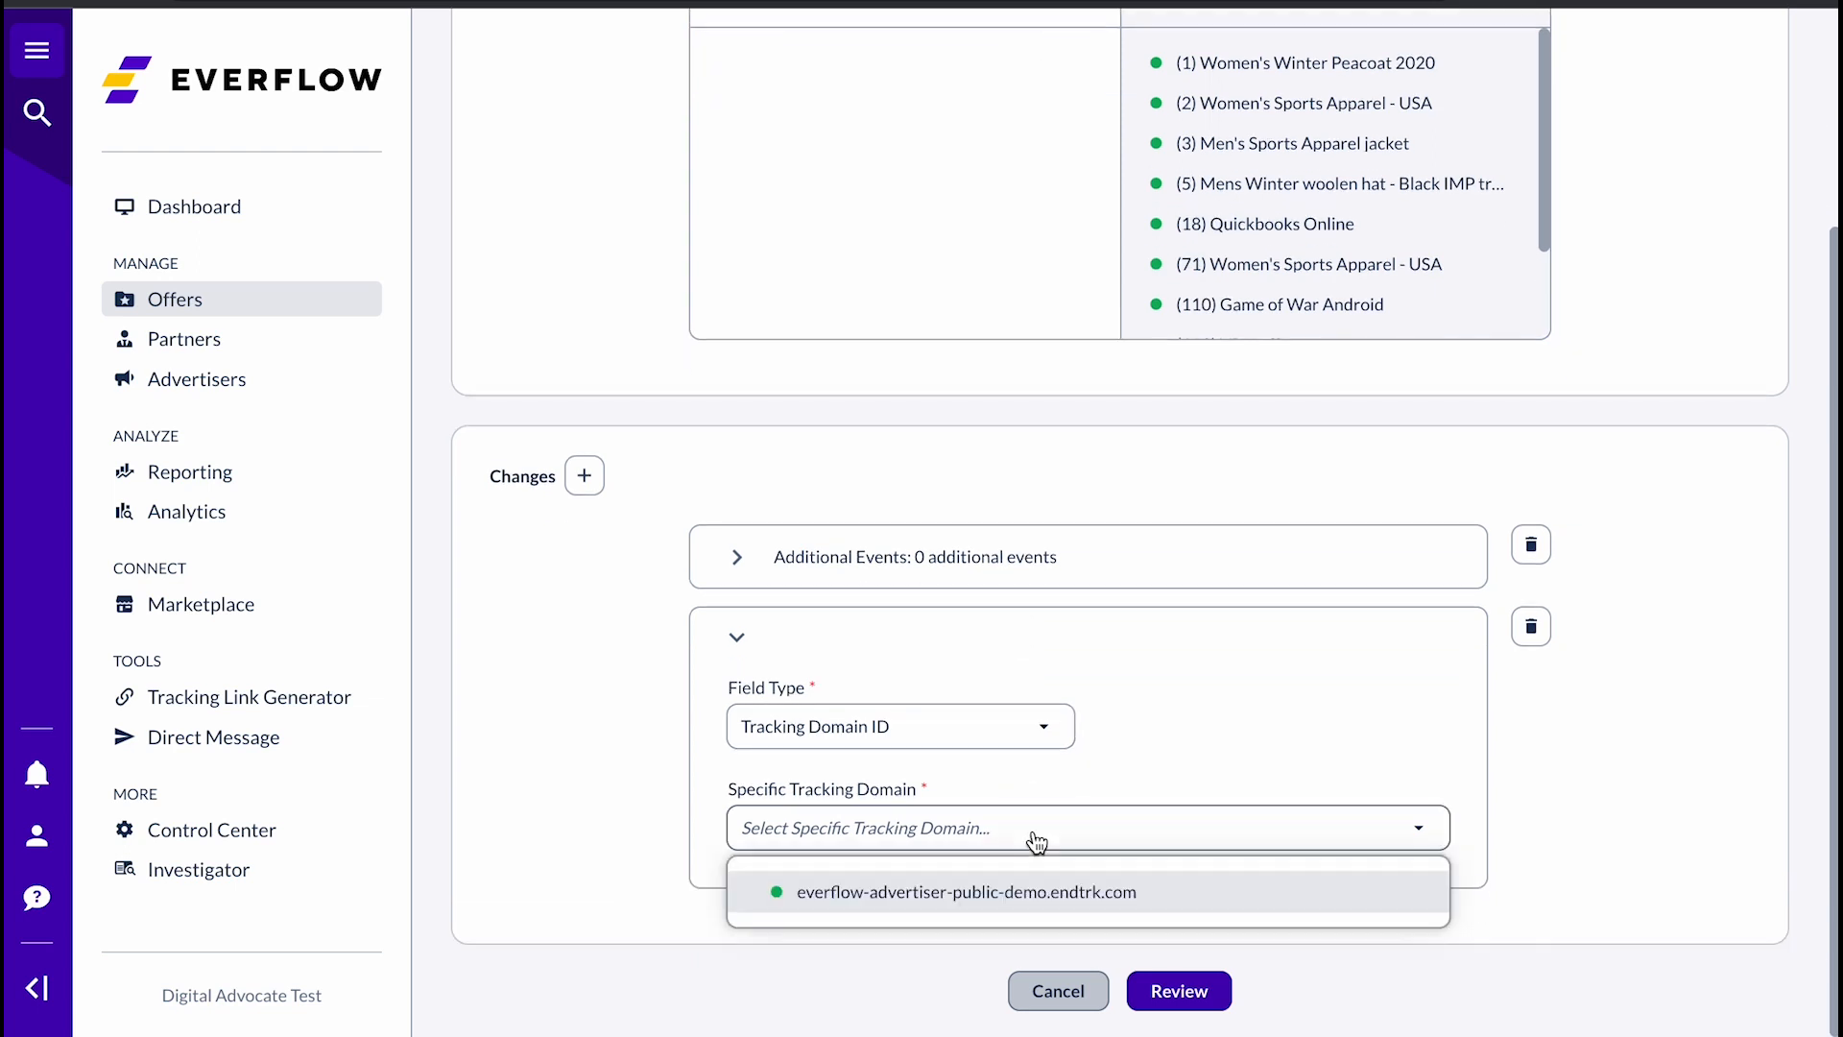
left_click(937, 893)
Add a third change that replaces sub1 with sub3 in the Base Destination URL, and submit the bulk edit for review.
left_click(584, 475)
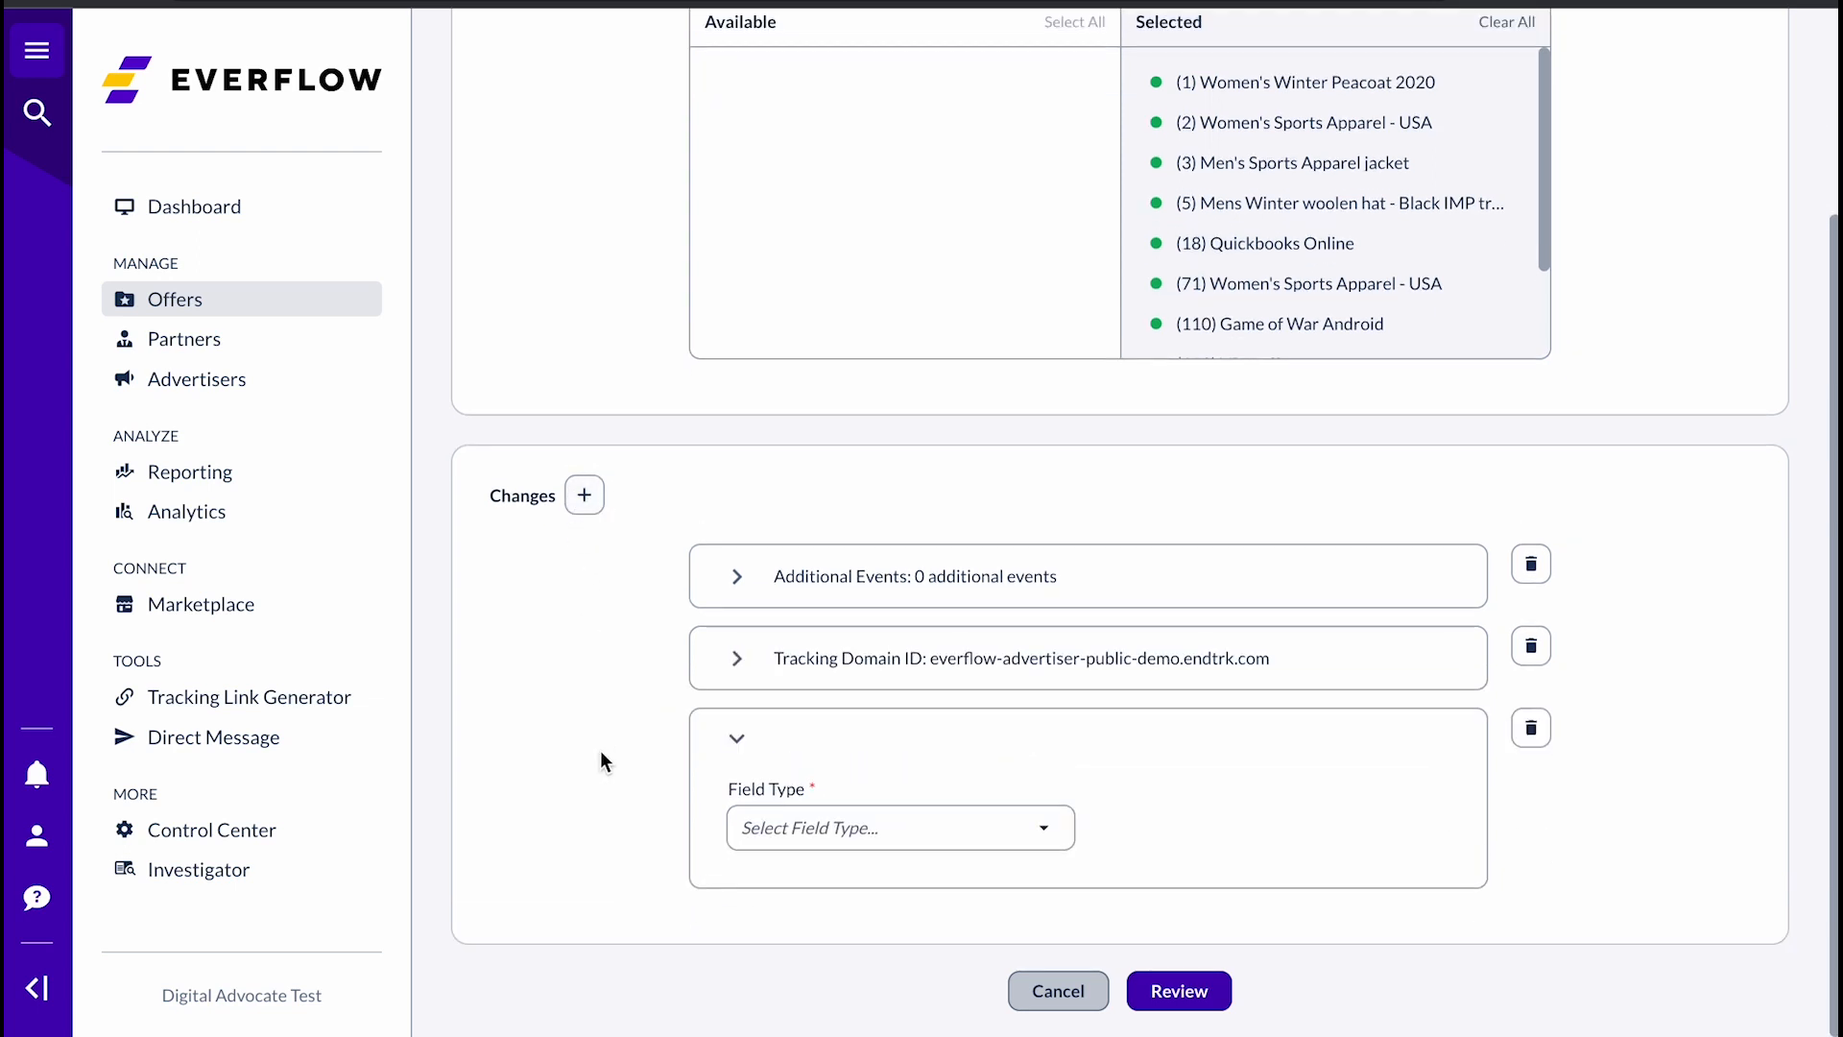
left_click(757, 841)
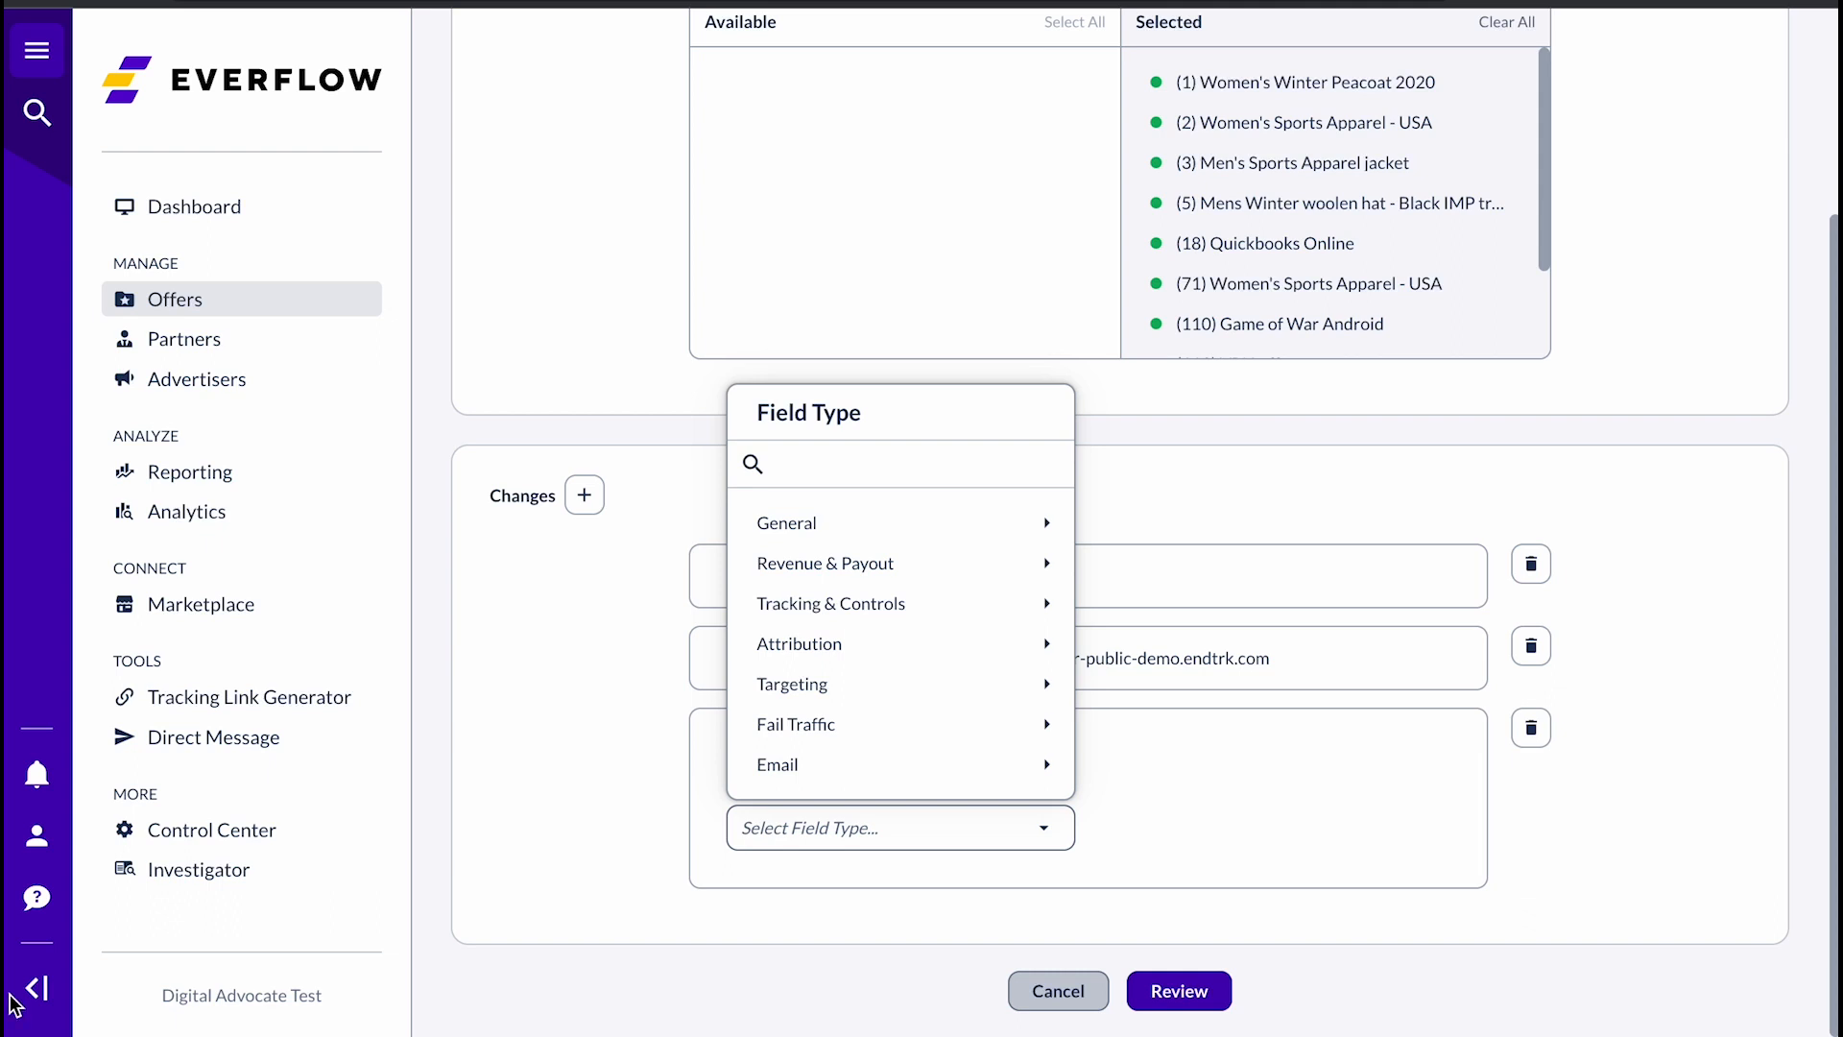
type("base destin")
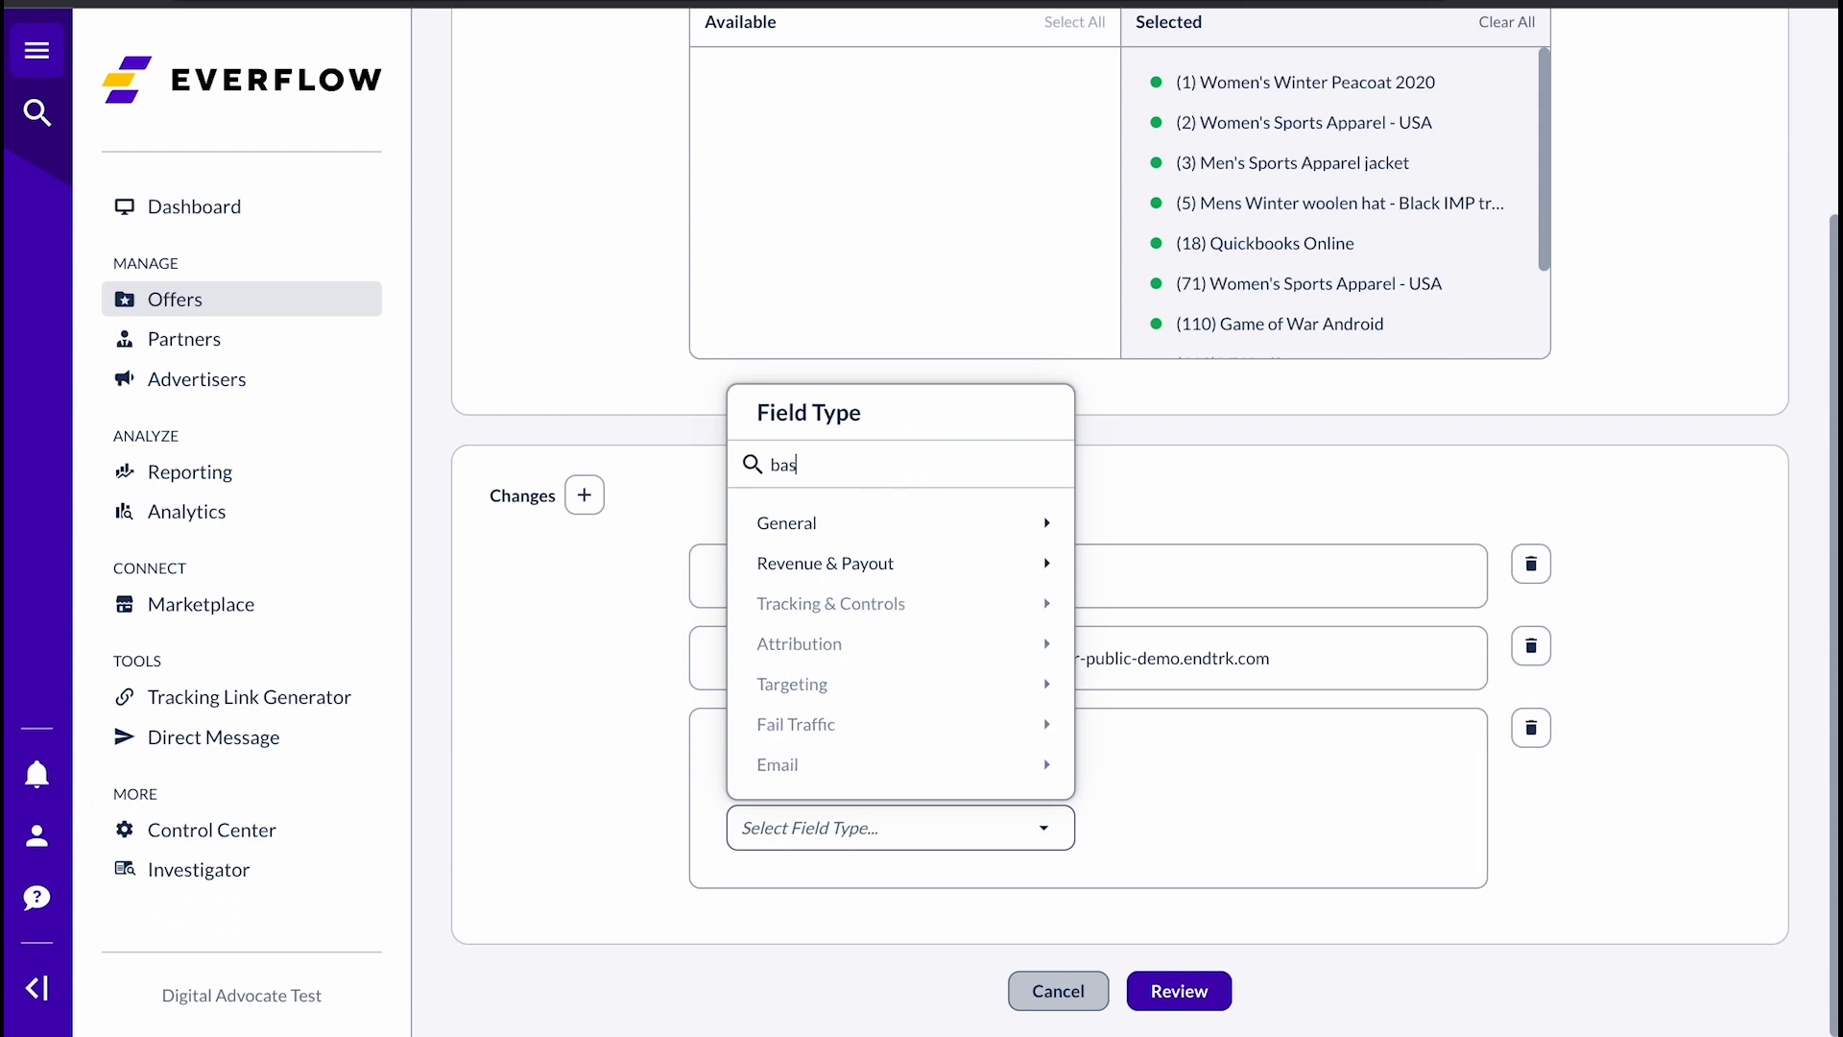
mouse_move(921, 534)
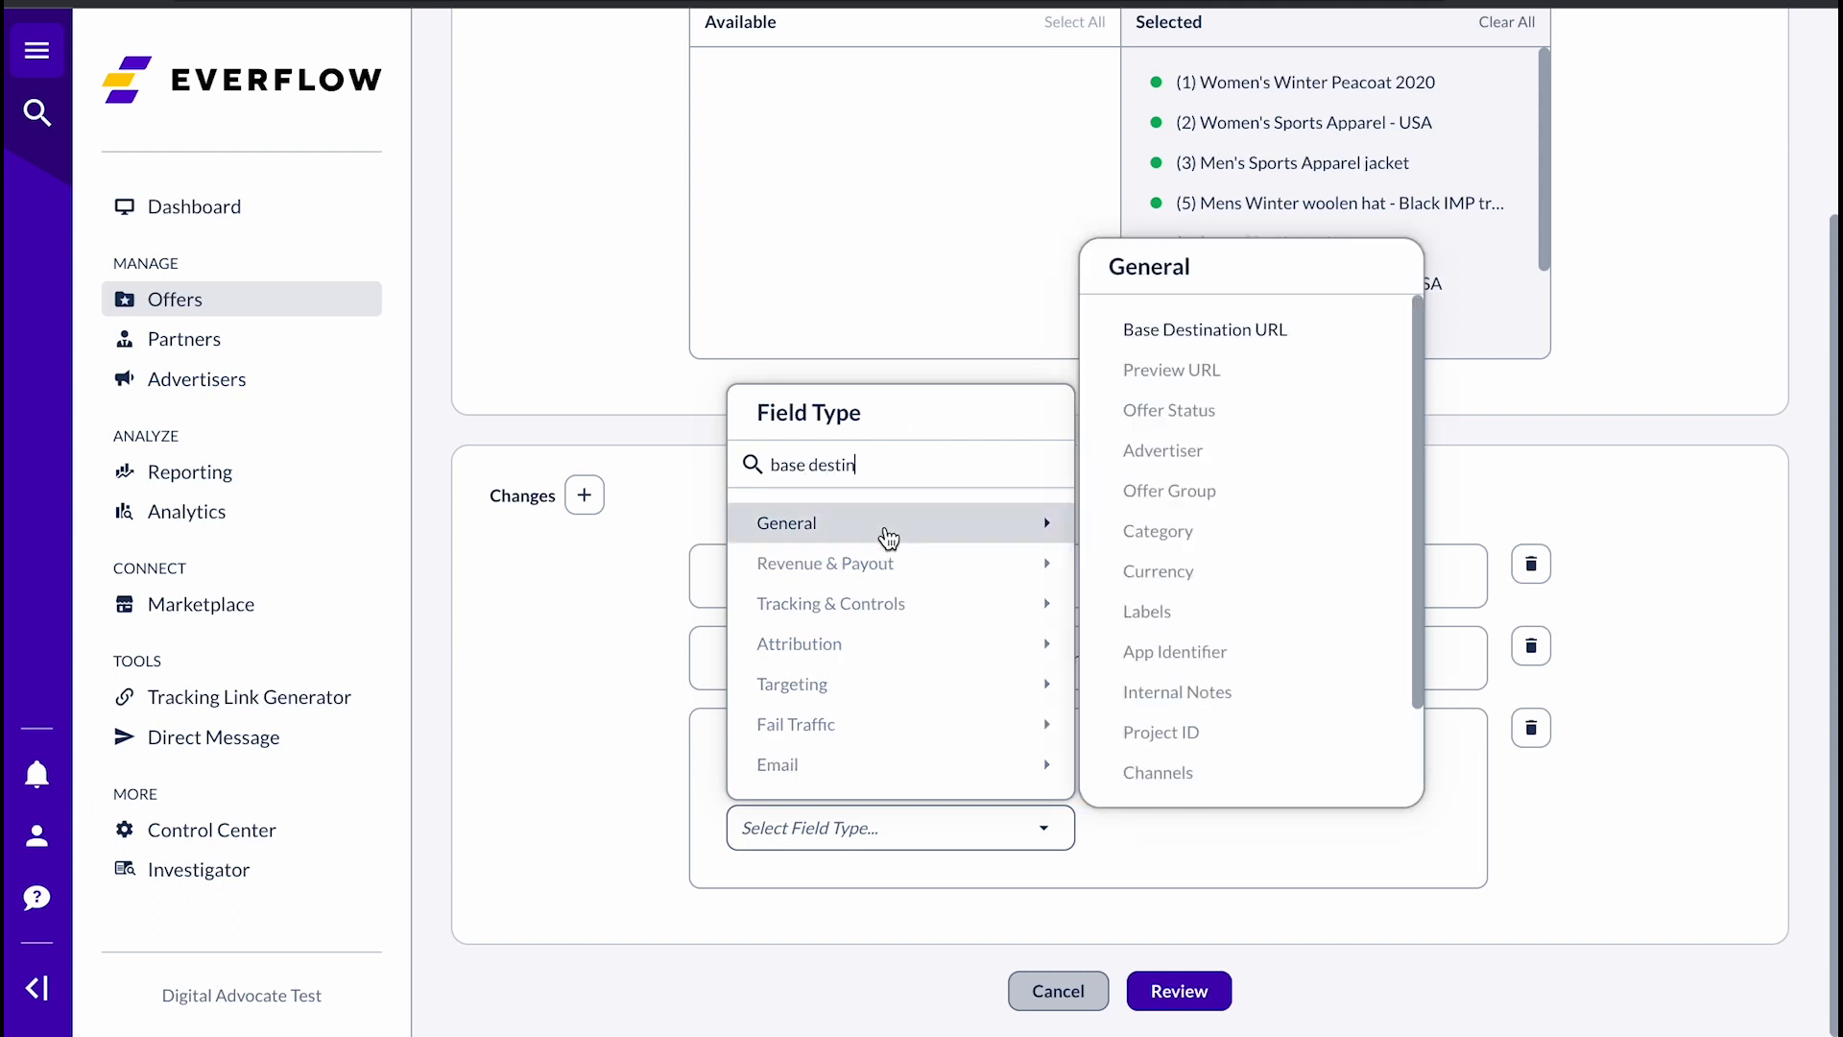
left_click(1175, 338)
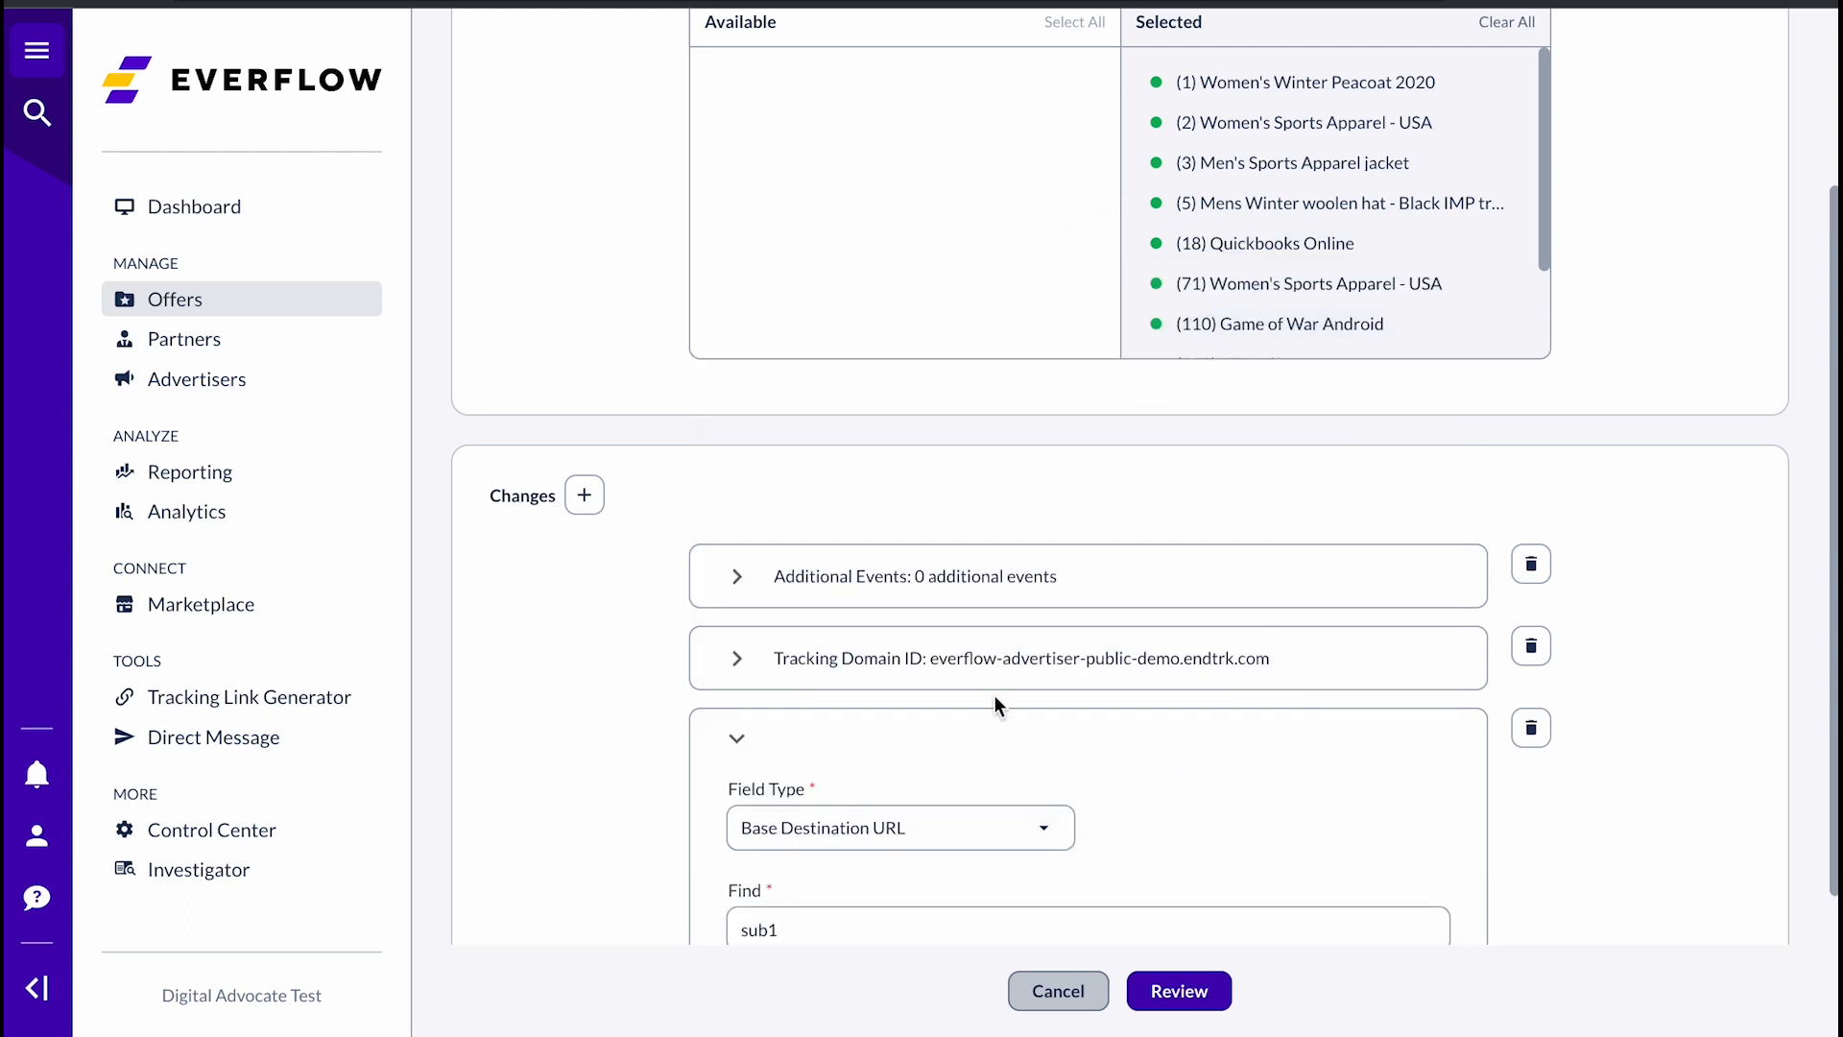
scroll(995, 695, "down", 2)
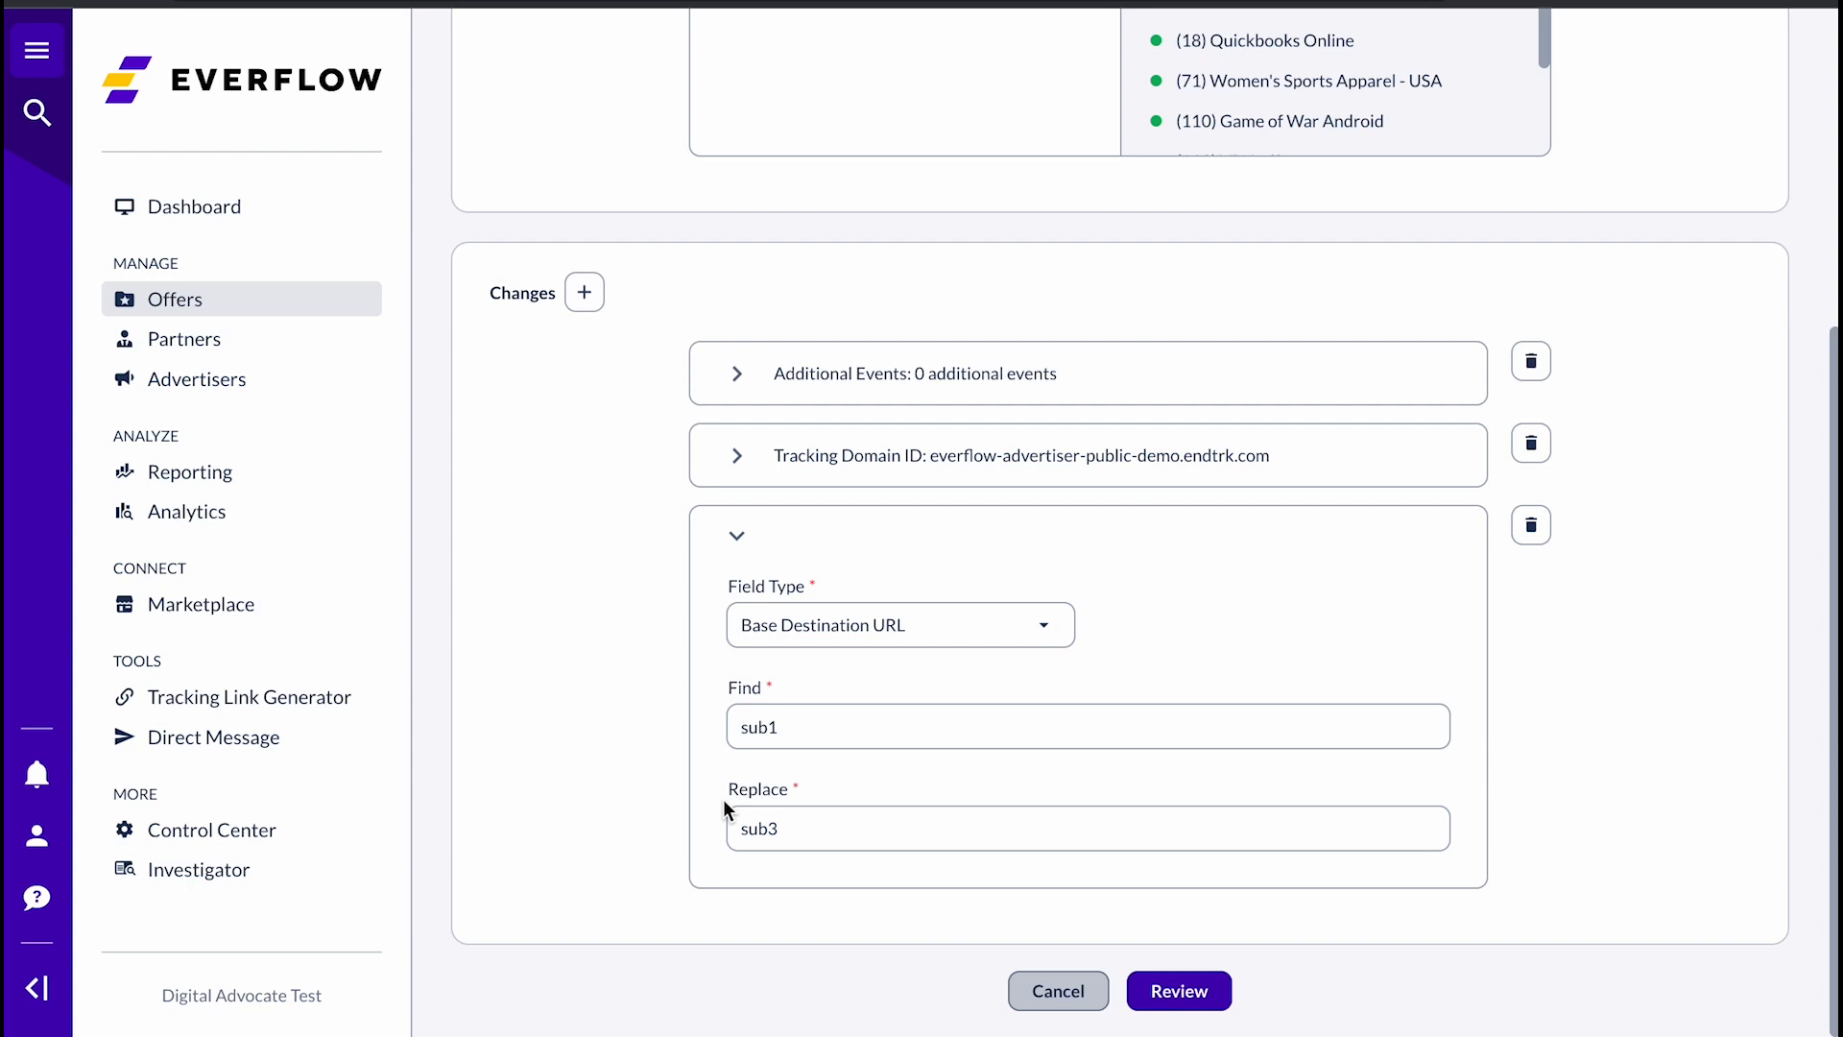
left_click(1177, 992)
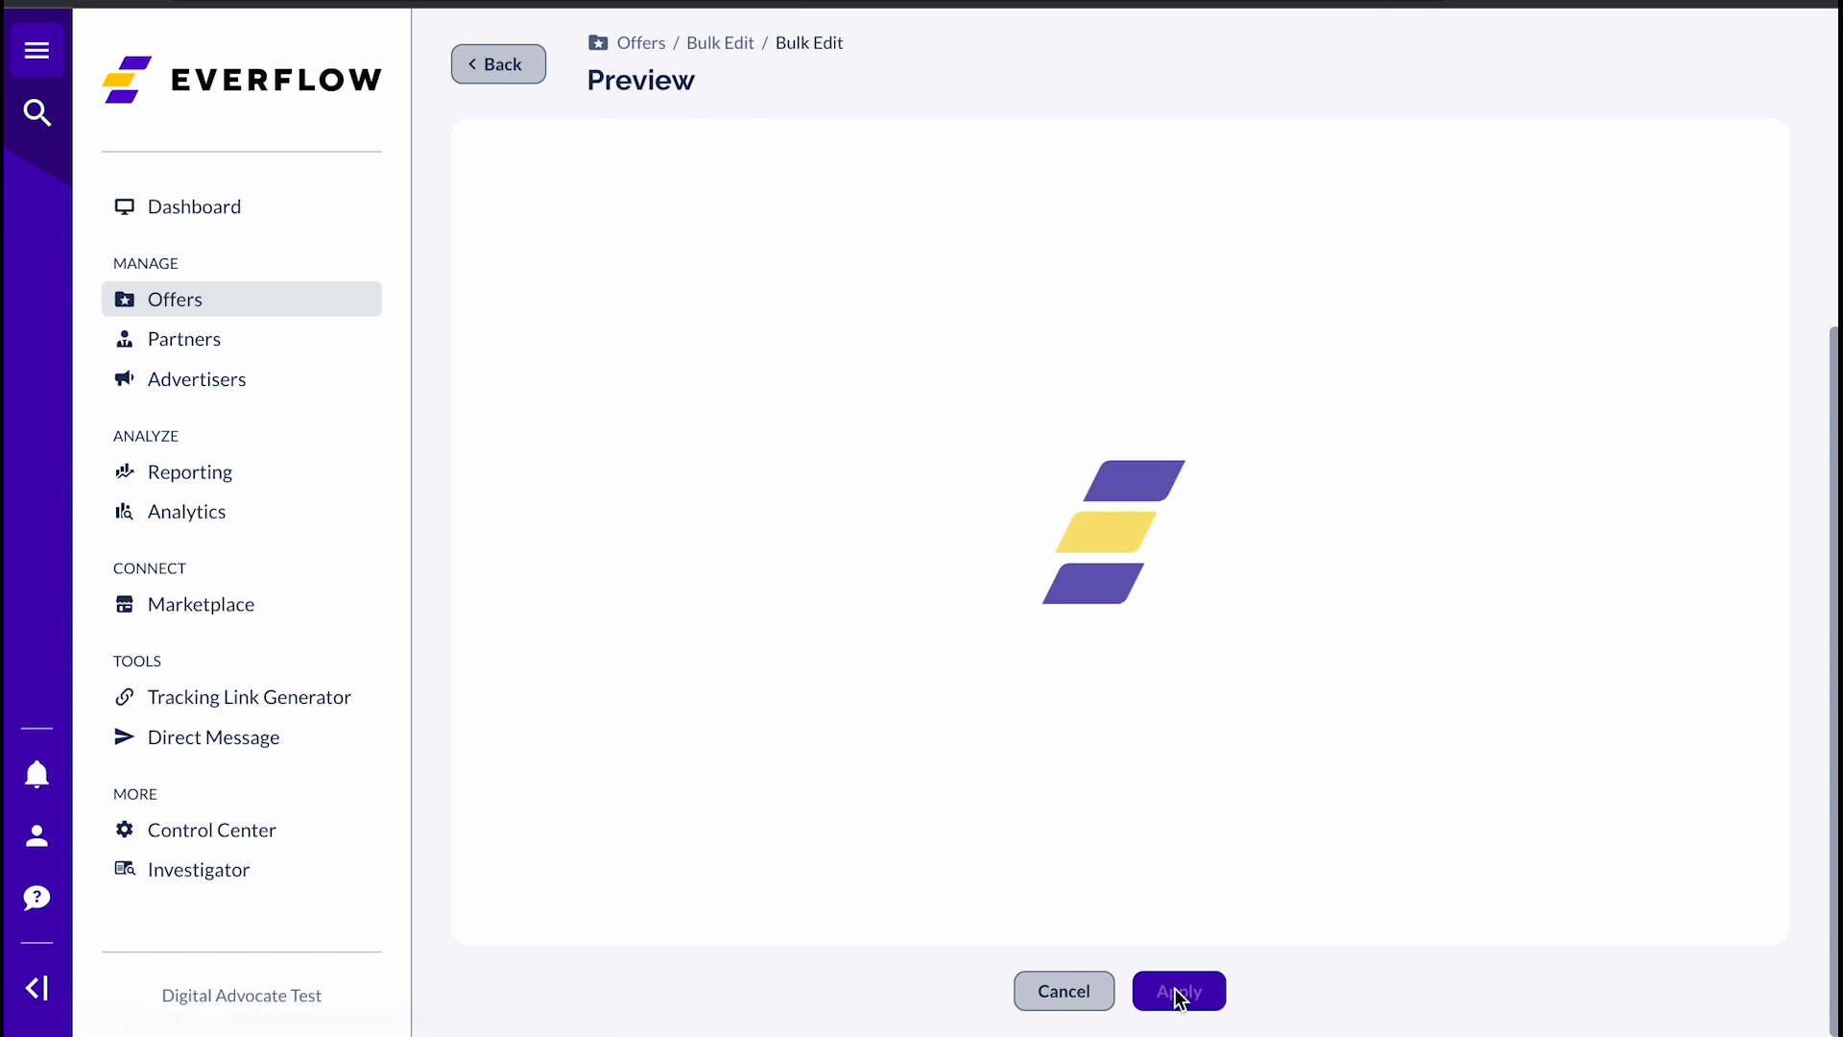